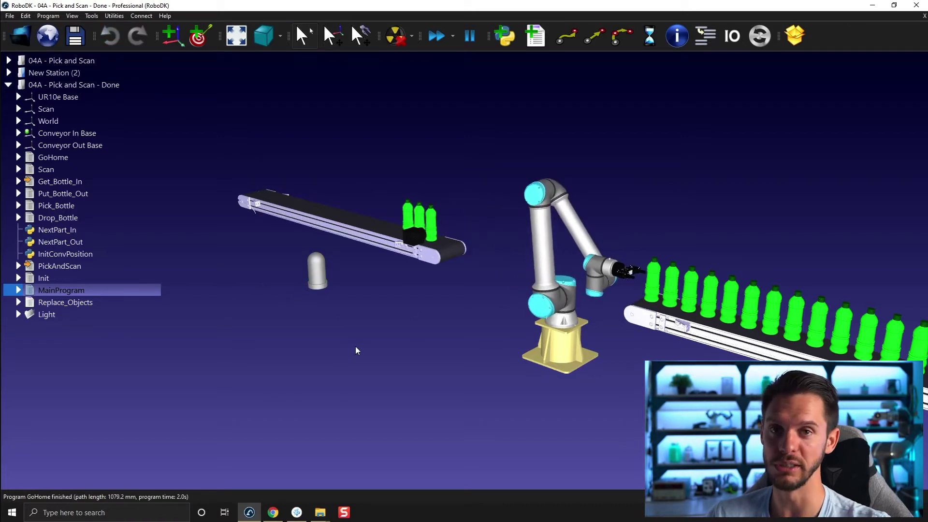
- Stop the pick-and-scan simulation and create the empty New Station (4)
{"action": "key", "text": "Escape"}
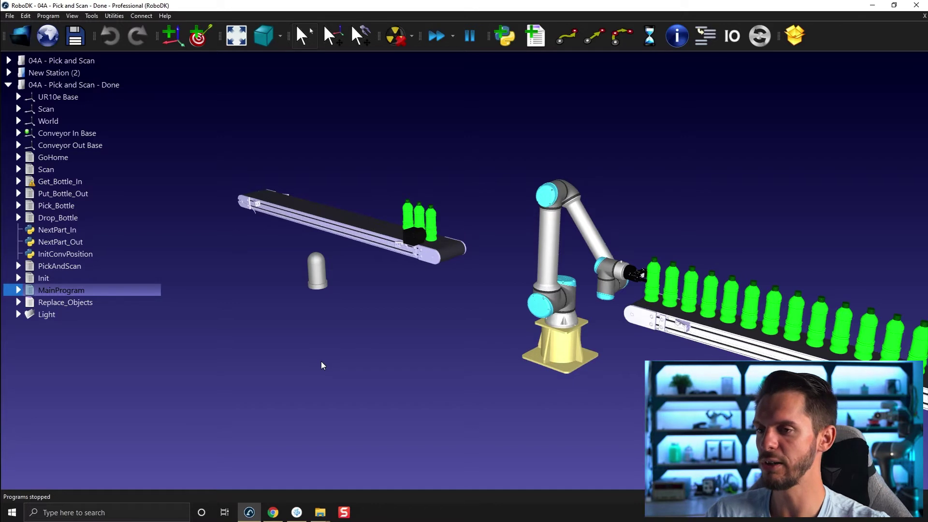
{"action": "key", "text": "ctrl+n"}
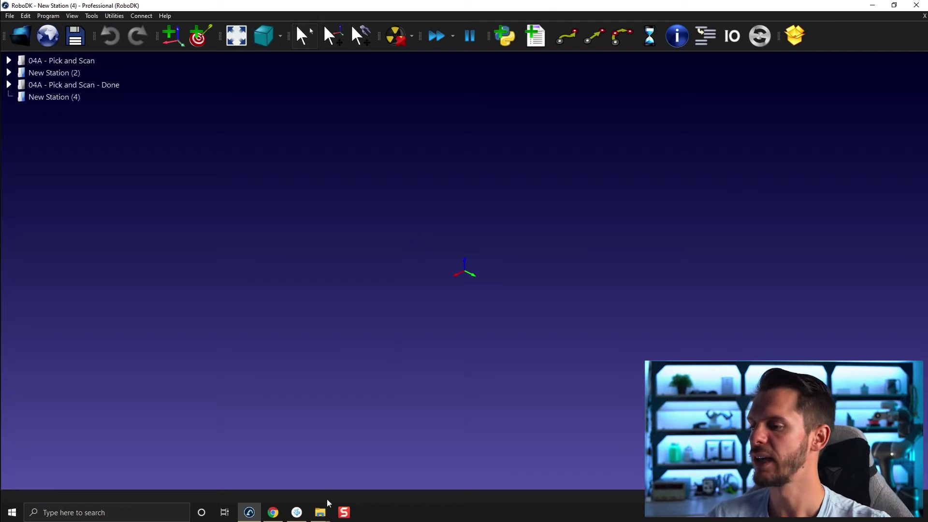
{"action": "left_click", "coordinate": [320, 513]}
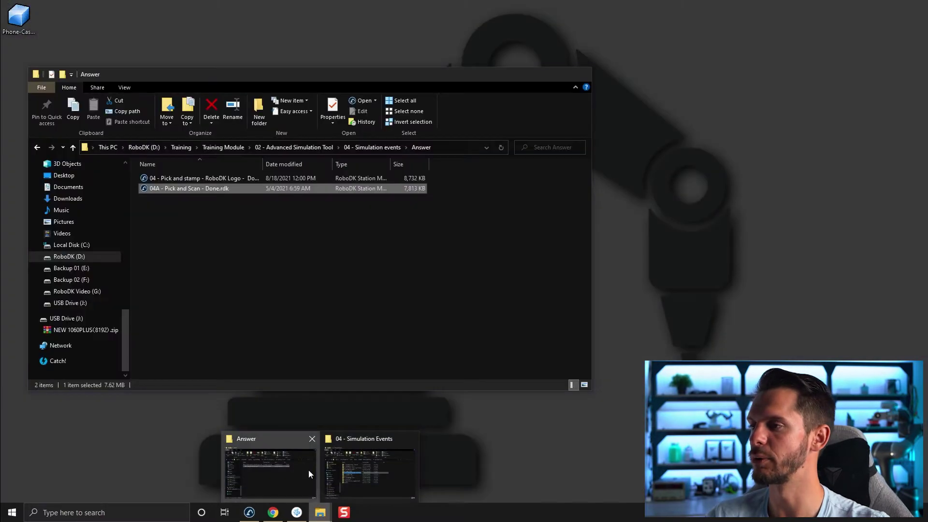
- Drag Light.step from the 04 - Simulation events folder into New Station (4)
{"action": "left_click", "coordinate": [309, 469]}
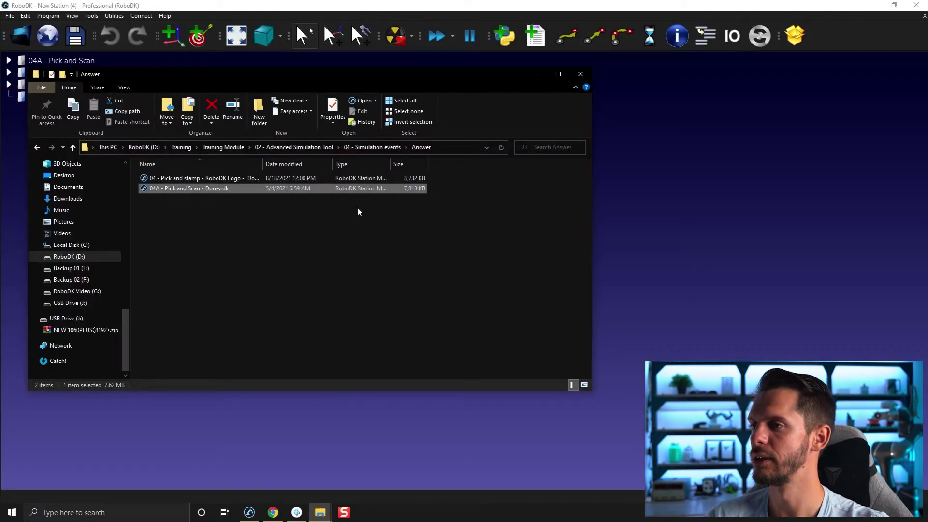
{"action": "left_click", "coordinate": [378, 147]}
{"action": "left_click_drag", "start_coordinate": [425, 68], "coordinate": [580, 67]}
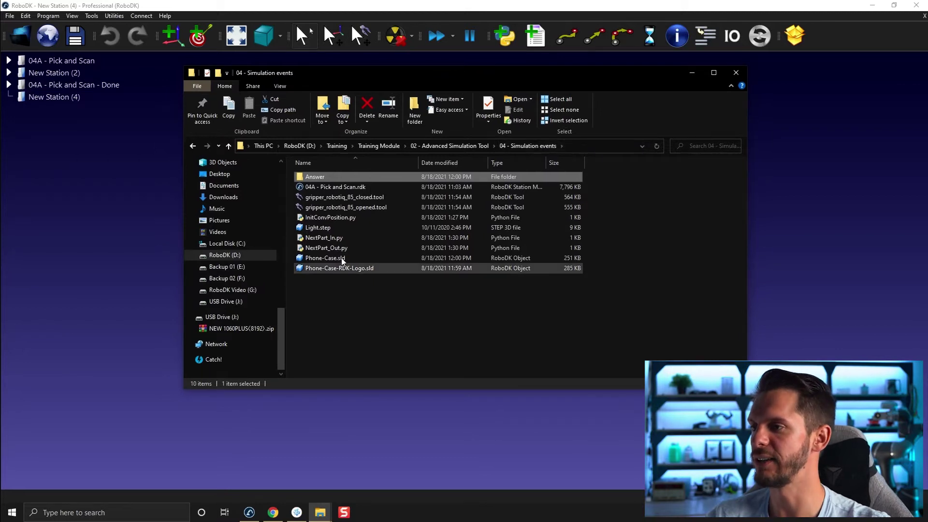
{"action": "left_click", "coordinate": [317, 228]}
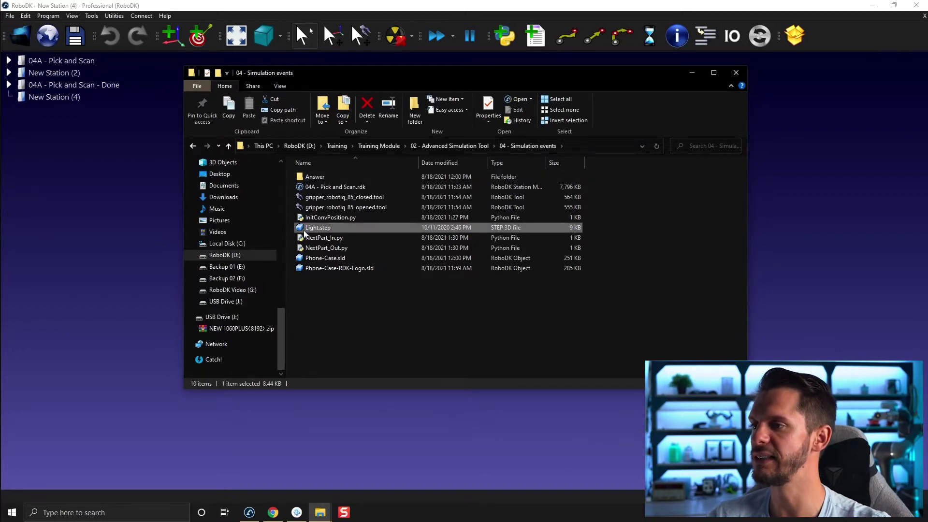
{"action": "left_click_drag", "start_coordinate": [304, 231], "coordinate": [26, 261]}
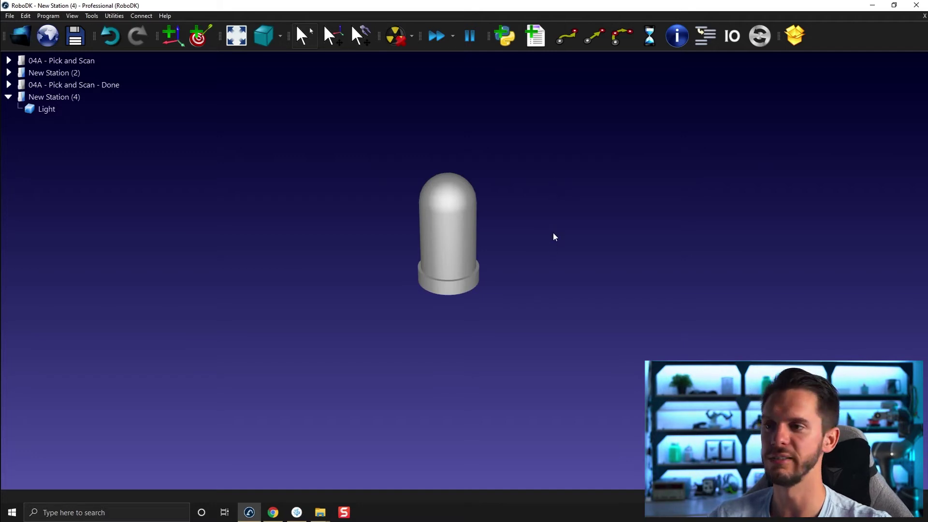
- Open the Light object's details, expand More options and launch Change colors
{"action": "double_click", "coordinate": [457, 239]}
{"action": "right_click_drag", "start_coordinate": [459, 225], "coordinate": [520, 226]}
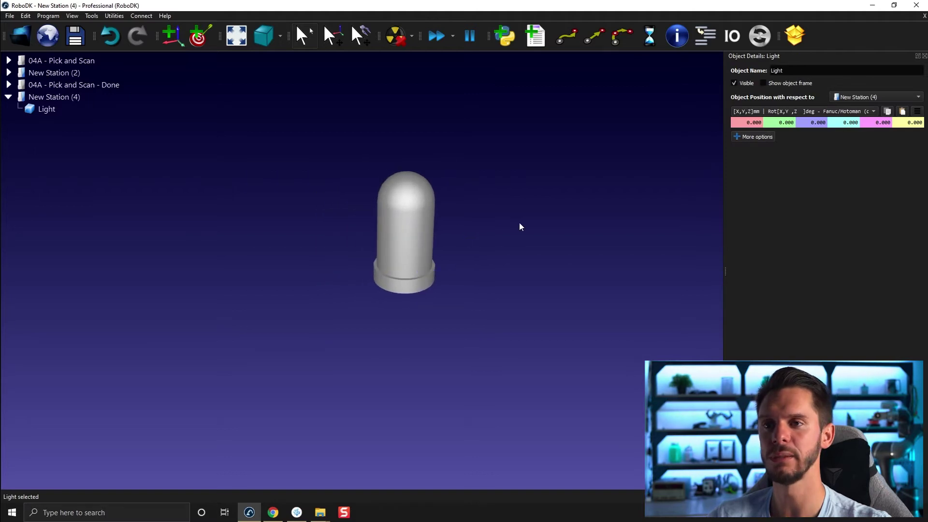
{"action": "left_click", "coordinate": [748, 137]}
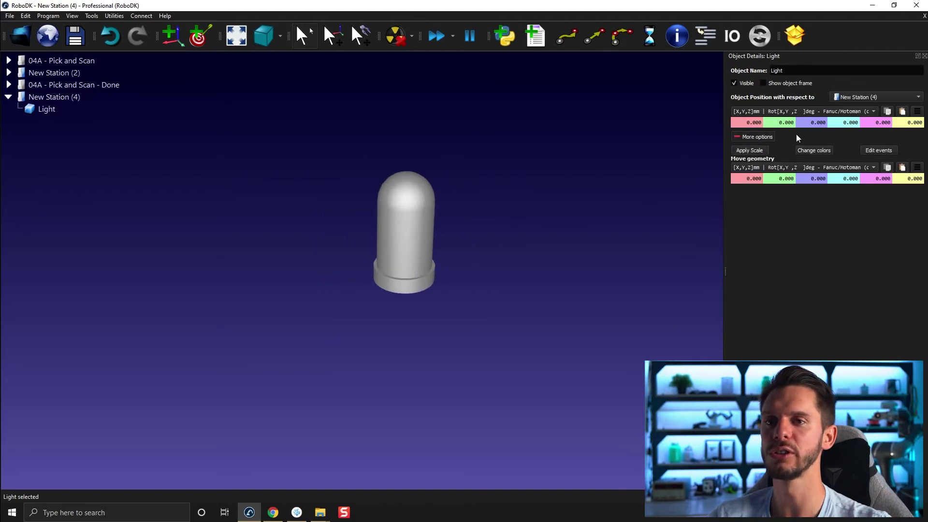
{"action": "left_click", "coordinate": [810, 150]}
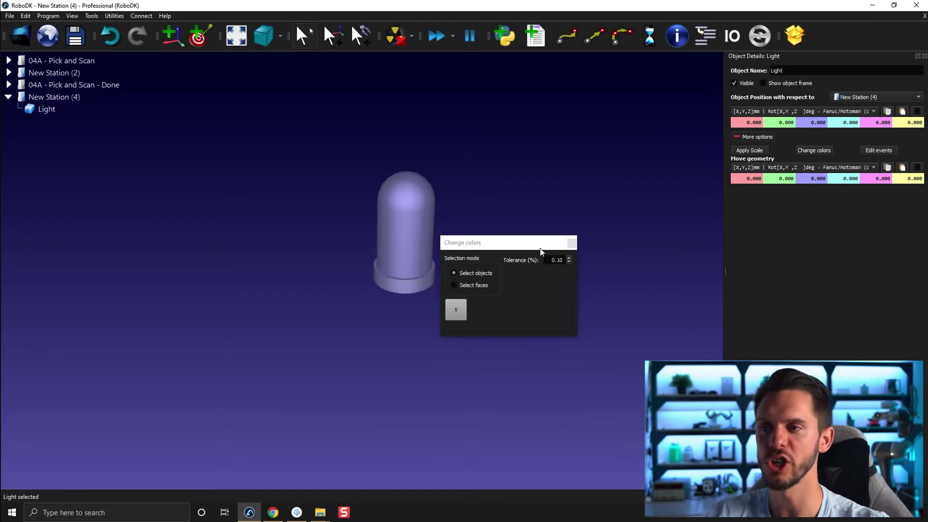
- Close the details panel and reopen Tools > Change color beside the light
{"action": "left_click", "coordinate": [572, 243]}
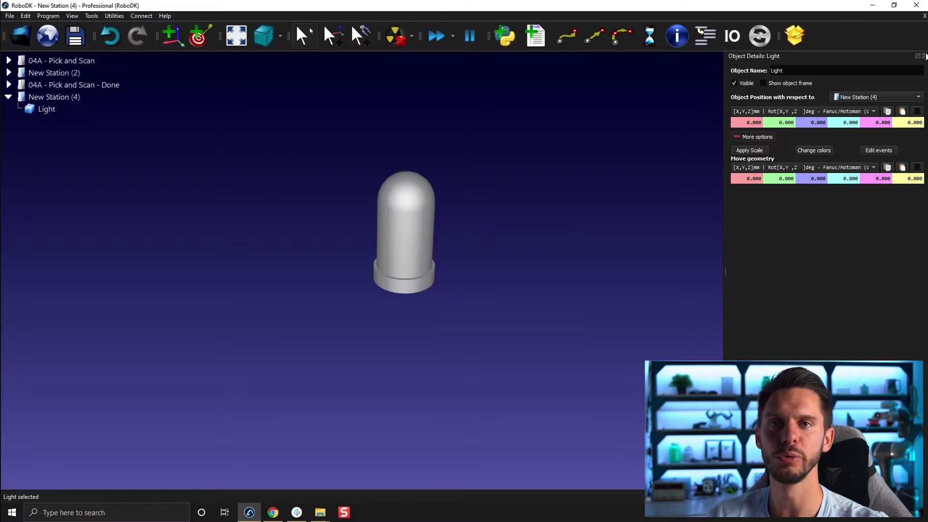
{"action": "left_click", "coordinate": [924, 56]}
{"action": "left_click", "coordinate": [92, 16]}
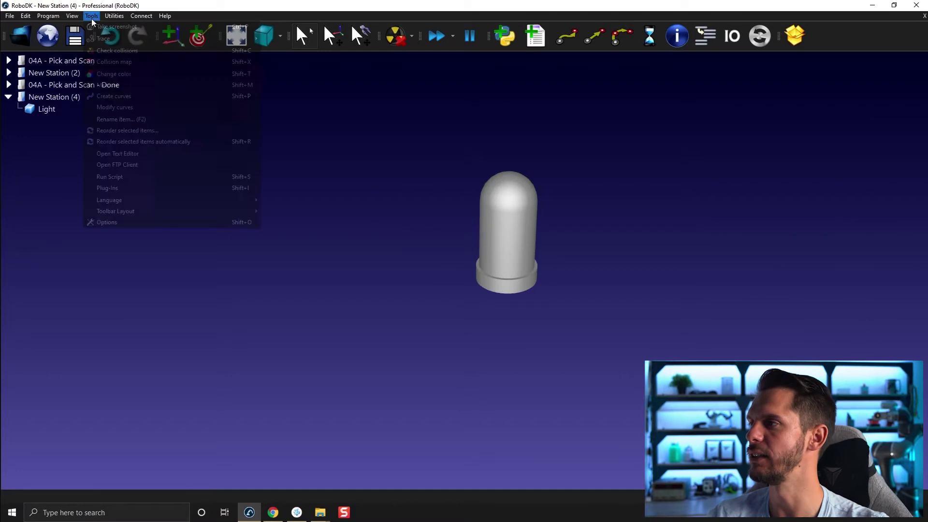
{"action": "left_click", "coordinate": [137, 73]}
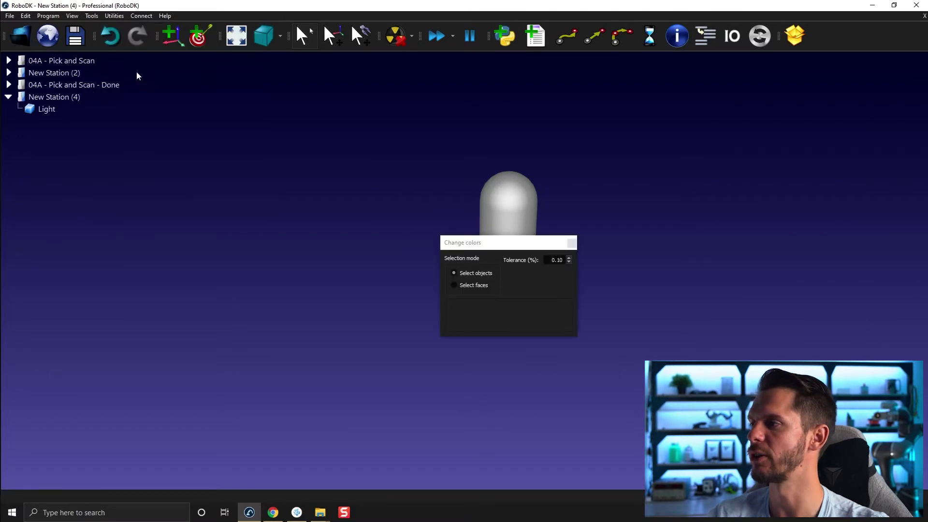
{"action": "mouse_move", "coordinate": [504, 243]}
{"action": "left_mouse_down"}
{"action": "mouse_move", "coordinate": [557, 222]}
{"action": "mouse_move", "coordinate": [668, 88]}
{"action": "left_mouse_up"}
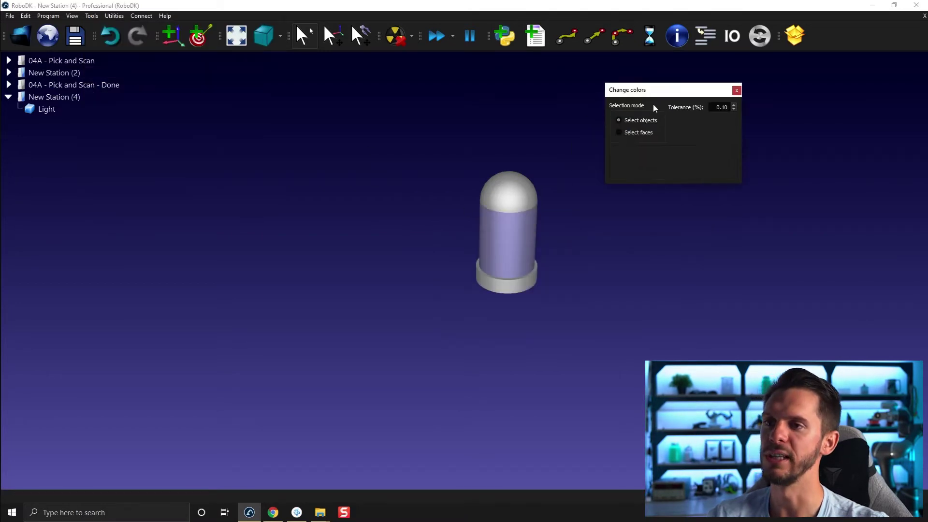
{"action": "middle_click_drag", "start_coordinate": [440, 228], "coordinate": [344, 231]}
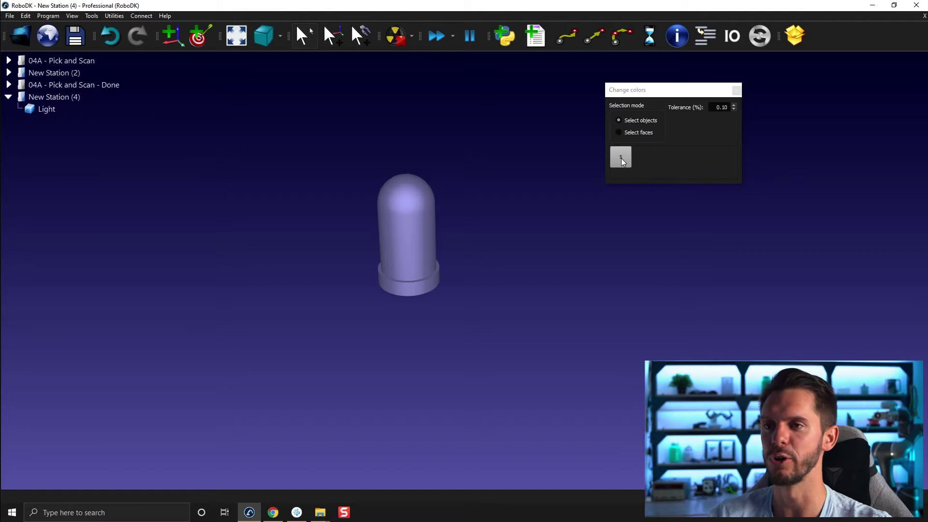
{"action": "mouse_move", "coordinate": [621, 157]}
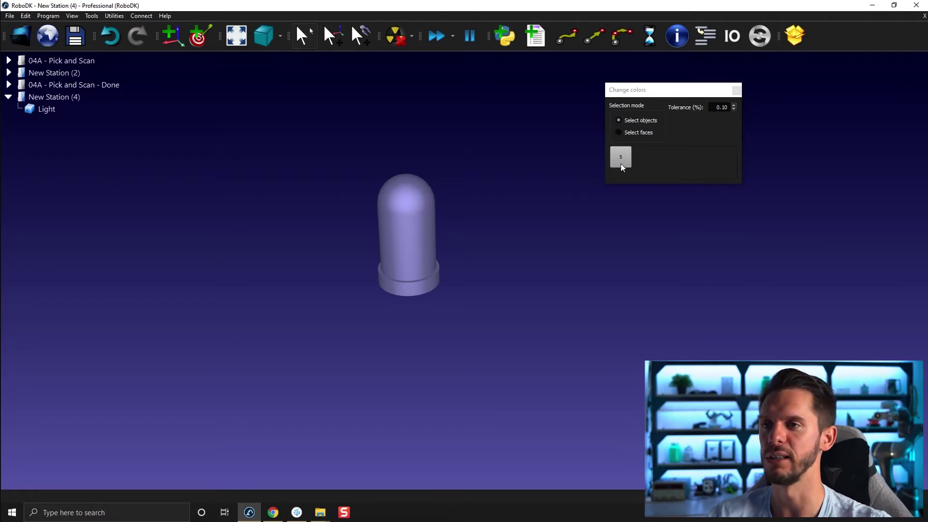
{"action": "left_click", "coordinate": [621, 165]}
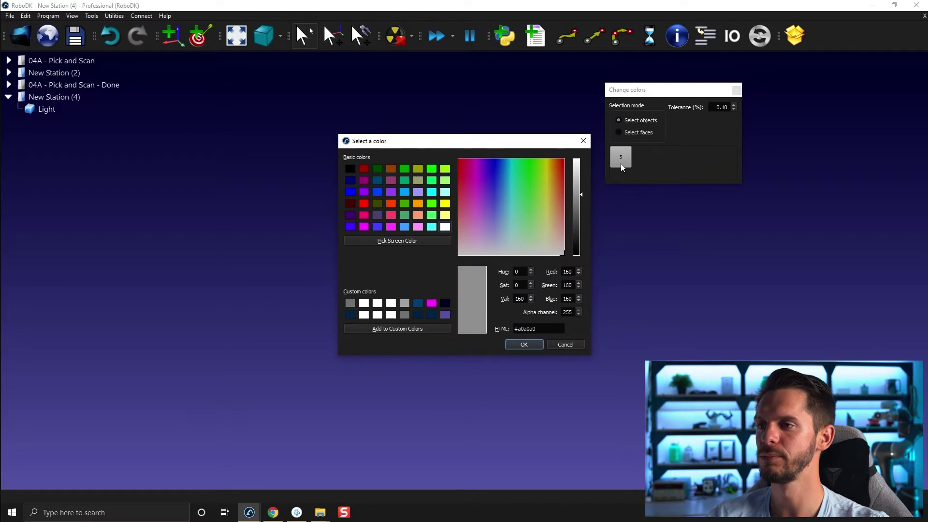
- Try a dark colour, then a medium grey, on the whole light
{"action": "left_click_drag", "start_coordinate": [462, 149], "coordinate": [433, 87]}
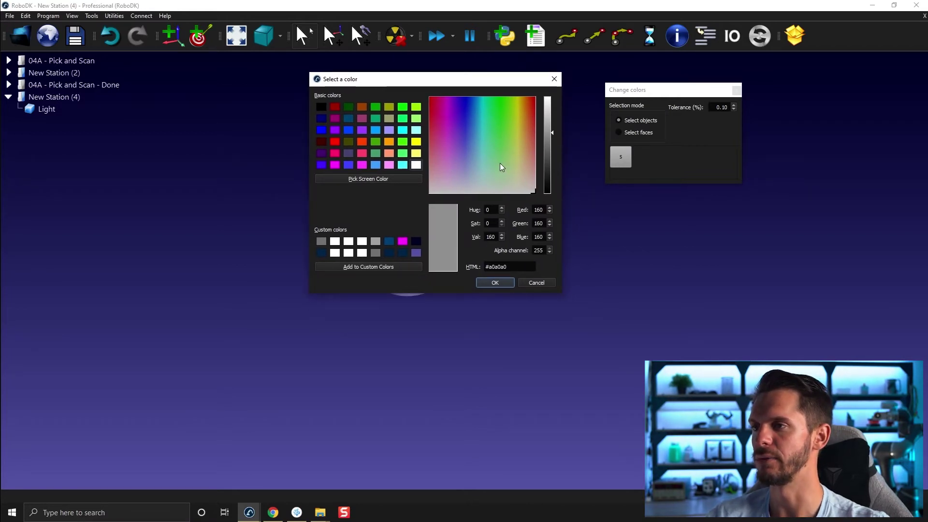
{"action": "left_click_drag", "start_coordinate": [547, 134], "coordinate": [559, 183]}
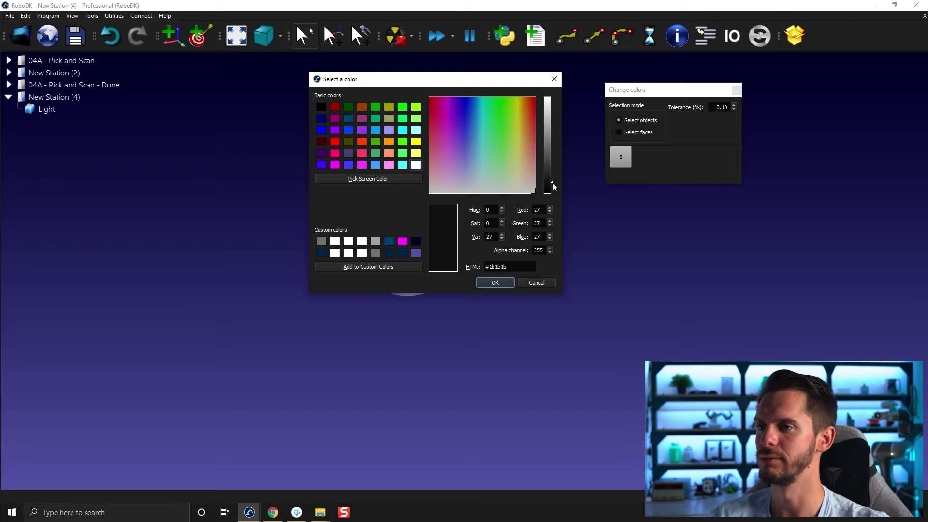
{"action": "left_click_drag", "start_coordinate": [552, 183], "coordinate": [552, 178]}
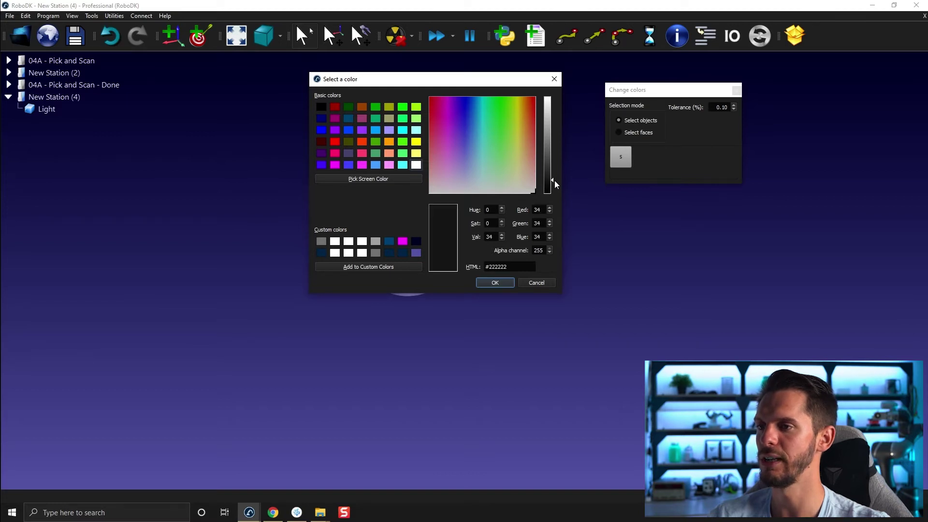
{"action": "left_click", "coordinate": [498, 282]}
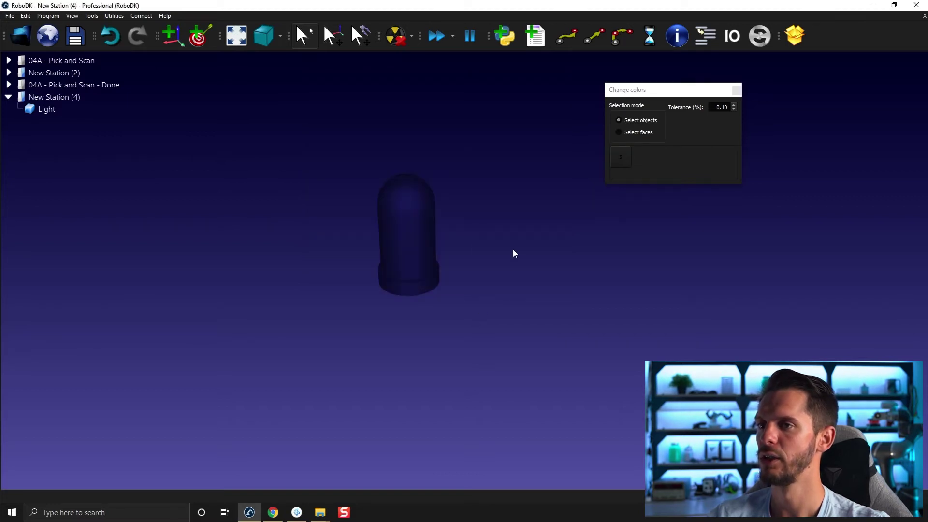
{"action": "left_click_drag", "start_coordinate": [482, 186], "coordinate": [441, 230]}
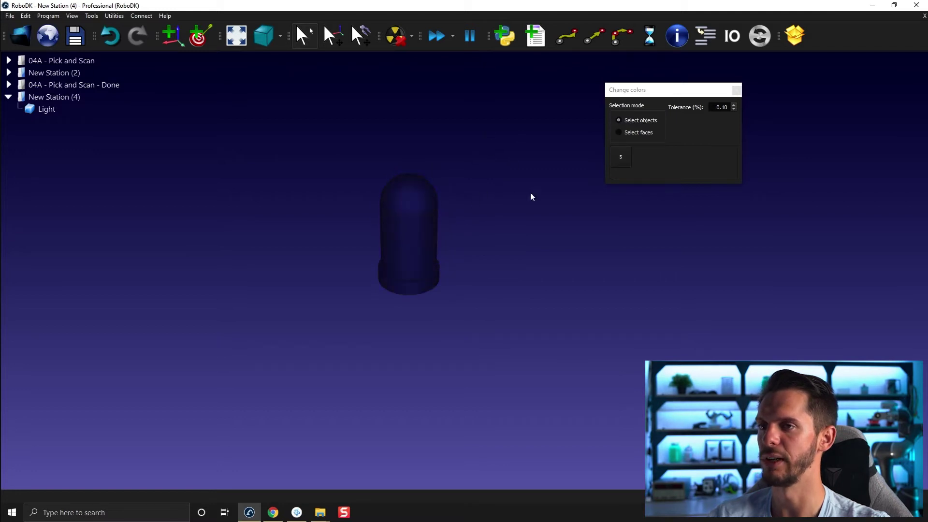
{"action": "left_click", "coordinate": [625, 160]}
{"action": "left_click_drag", "start_coordinate": [581, 223], "coordinate": [576, 212]}
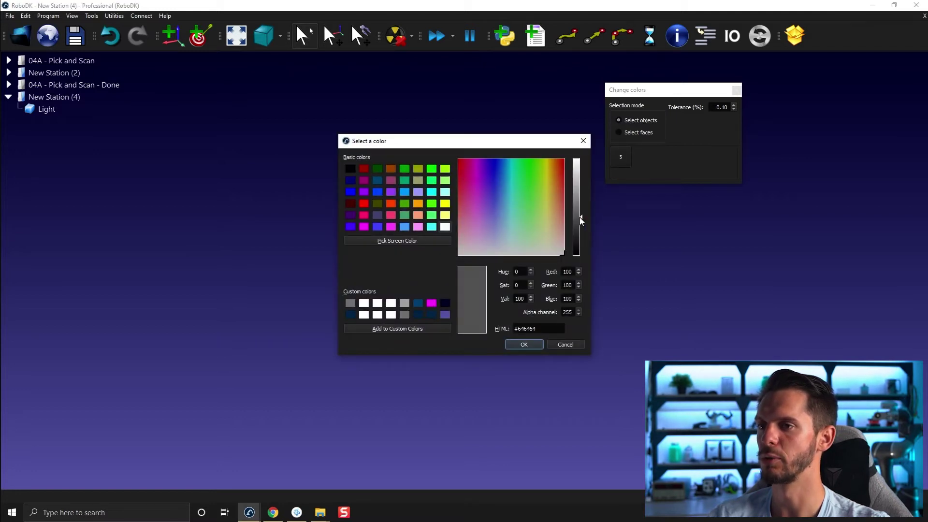
{"action": "left_click", "coordinate": [523, 344]}
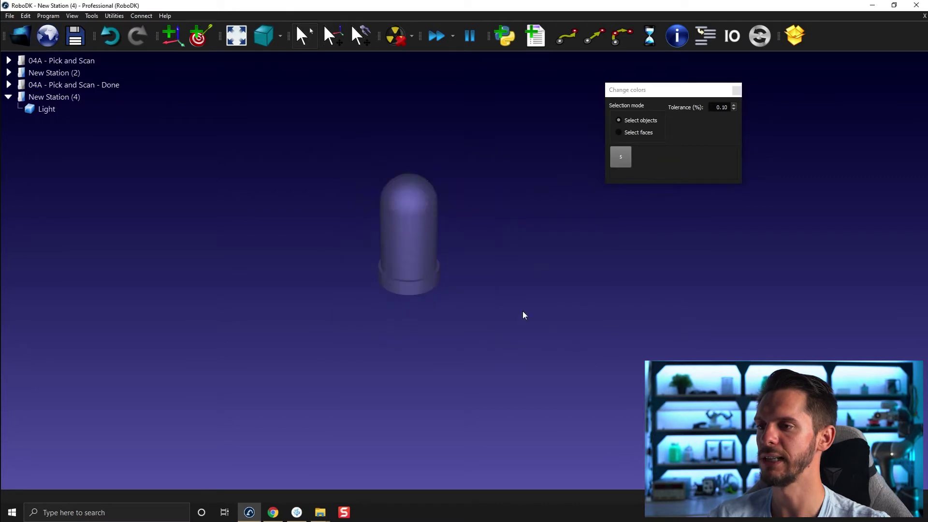
- Try bright green, then settle on white darkened to grey for the light
{"action": "left_click", "coordinate": [621, 156]}
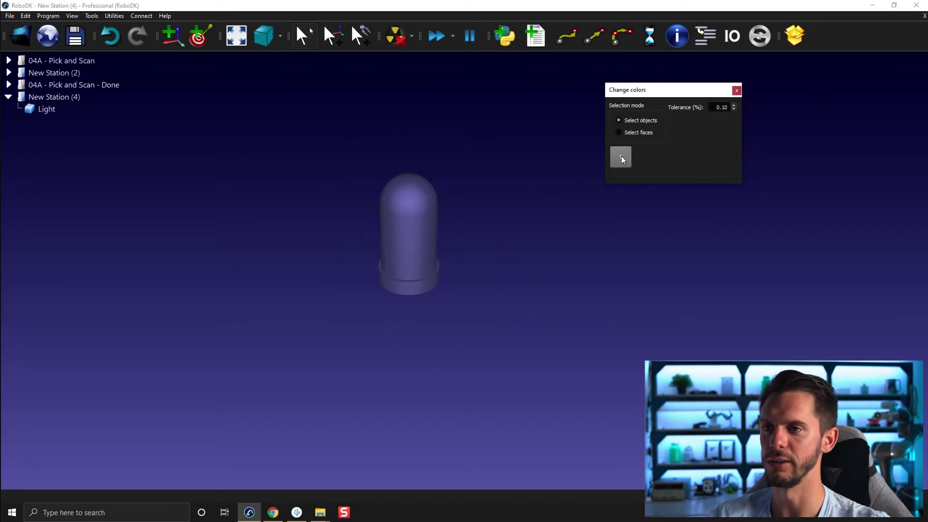
{"action": "left_click", "coordinate": [431, 169]}
{"action": "left_click", "coordinate": [514, 345]}
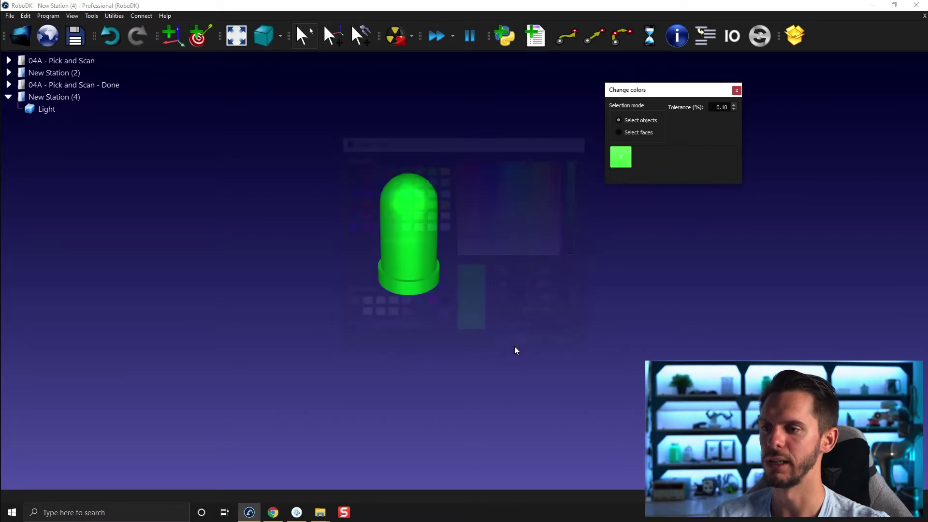
{"action": "left_click", "coordinate": [622, 156]}
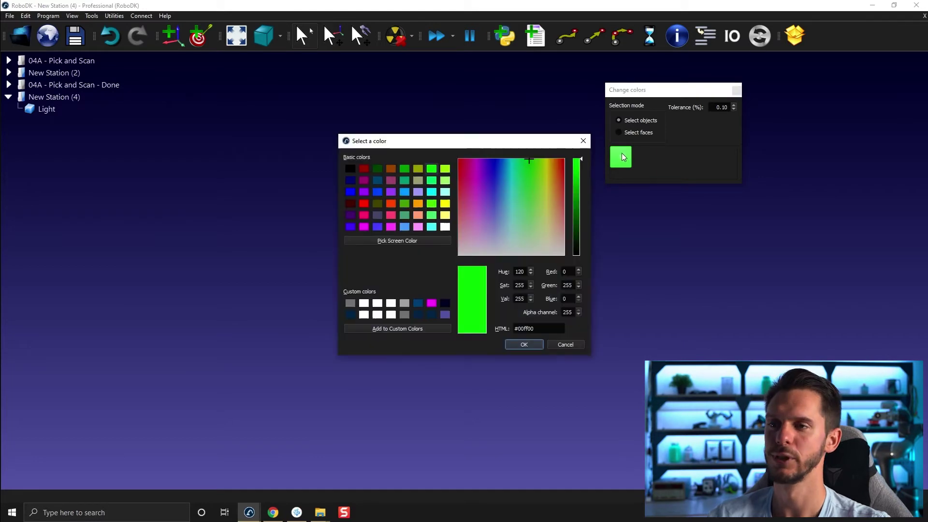
{"action": "left_click", "coordinate": [445, 227]}
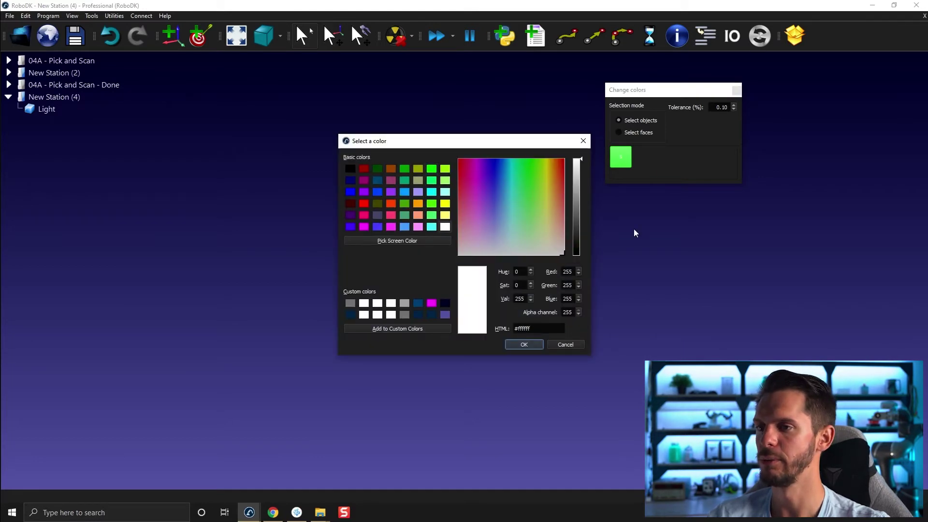
{"action": "left_click", "coordinate": [576, 219]}
{"action": "left_click", "coordinate": [522, 344]}
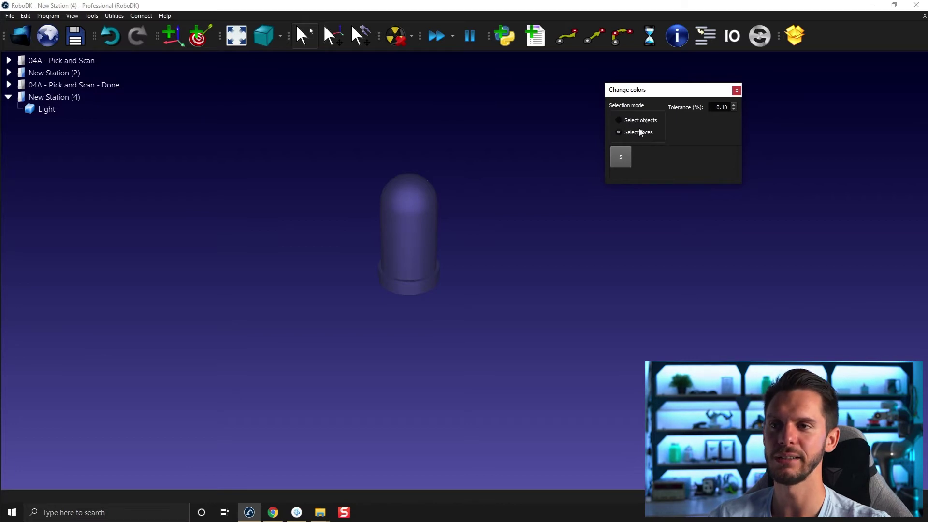
- Paint the light's cylindrical body and top dome faces pure green
{"action": "left_click", "coordinate": [404, 243]}
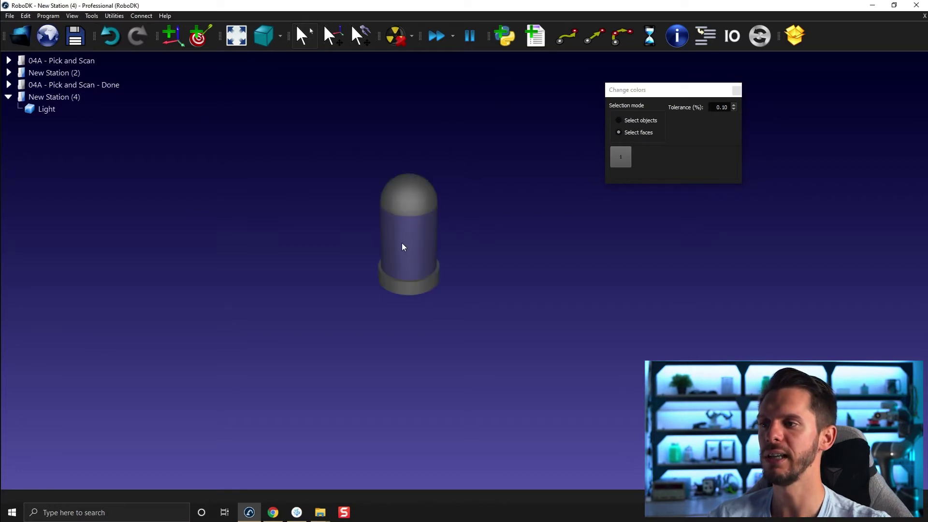
{"action": "left_click", "coordinate": [404, 203]}
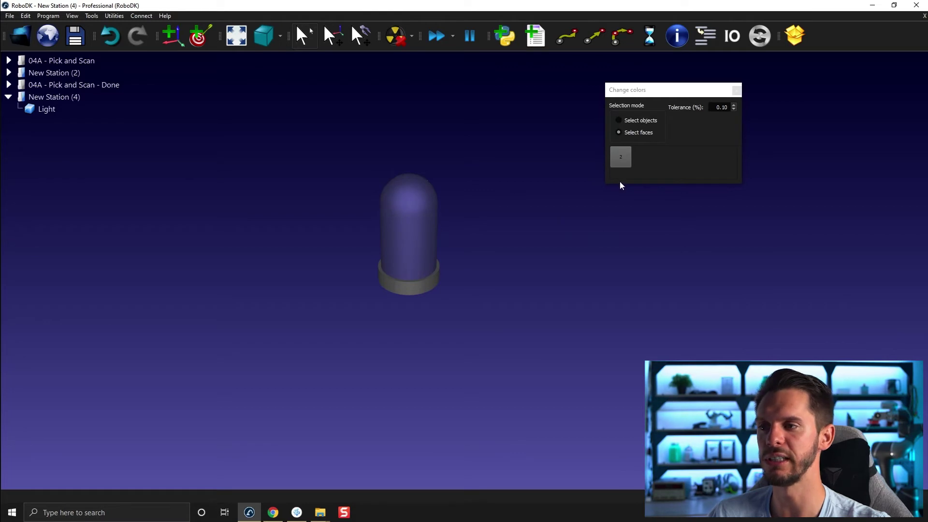
{"action": "left_click", "coordinate": [620, 158]}
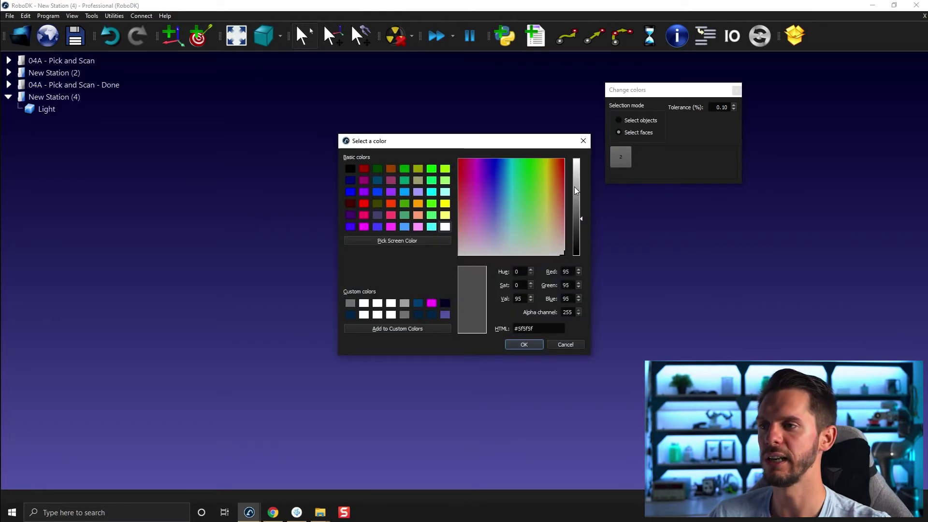
{"action": "left_click", "coordinate": [432, 203]}
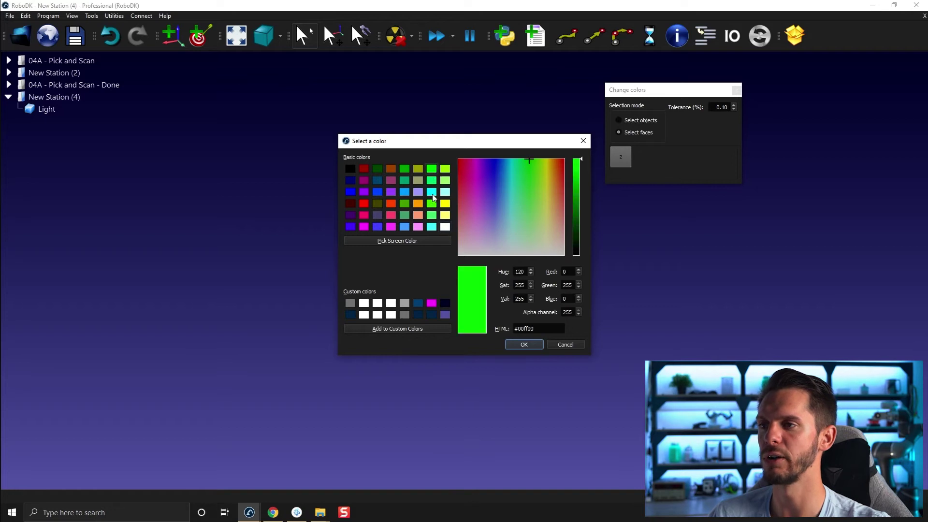
{"action": "left_click", "coordinate": [521, 343]}
{"action": "left_click_drag", "start_coordinate": [518, 272], "coordinate": [500, 254]}
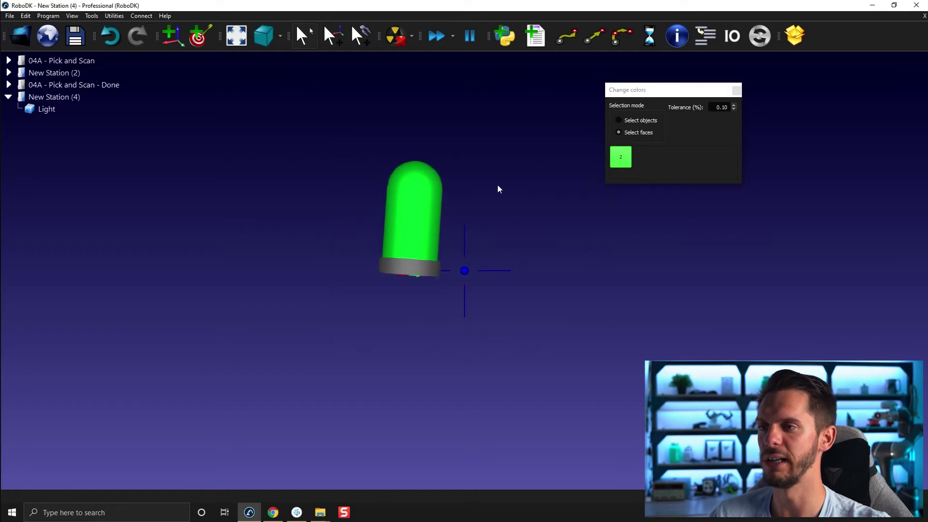
{"action": "left_click_drag", "start_coordinate": [499, 257], "coordinate": [499, 257]}
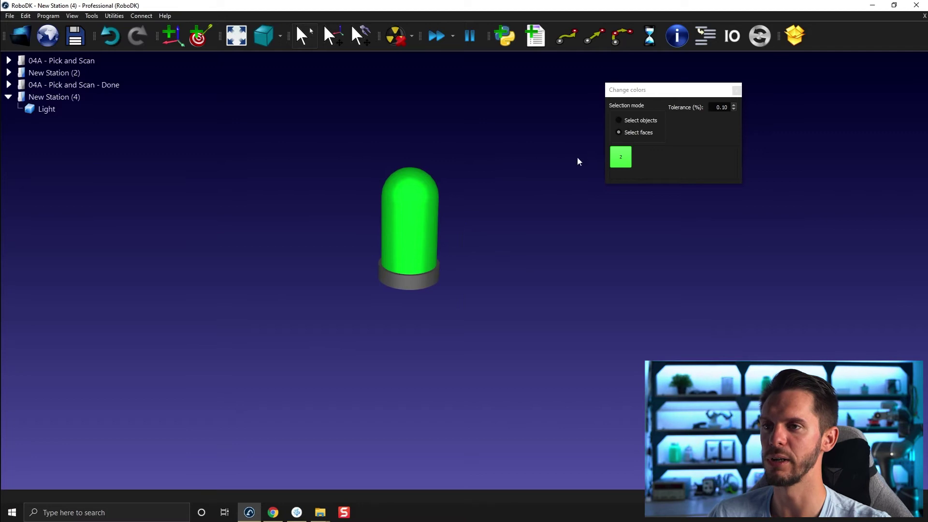
{"action": "left_click", "coordinate": [633, 118]}
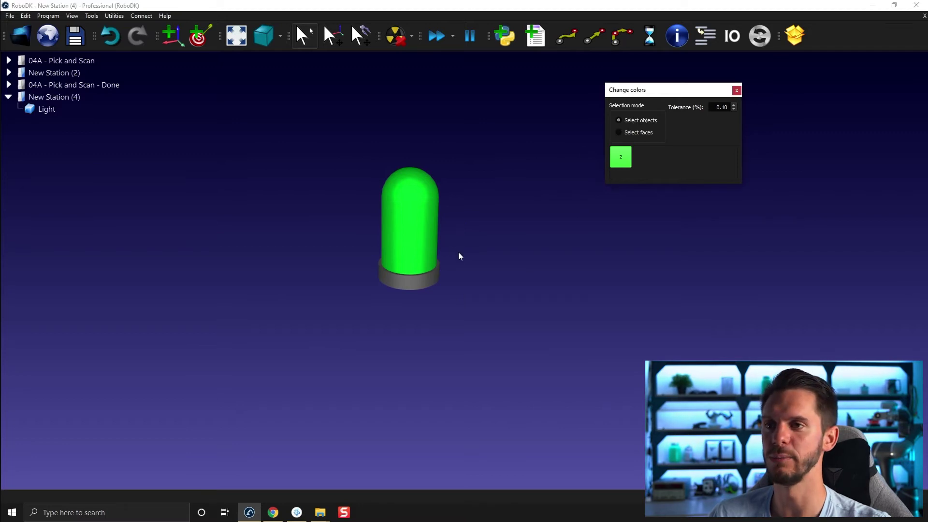
- Append _Green to the Light item's name, making it Light_Green
{"action": "left_click", "coordinate": [431, 228]}
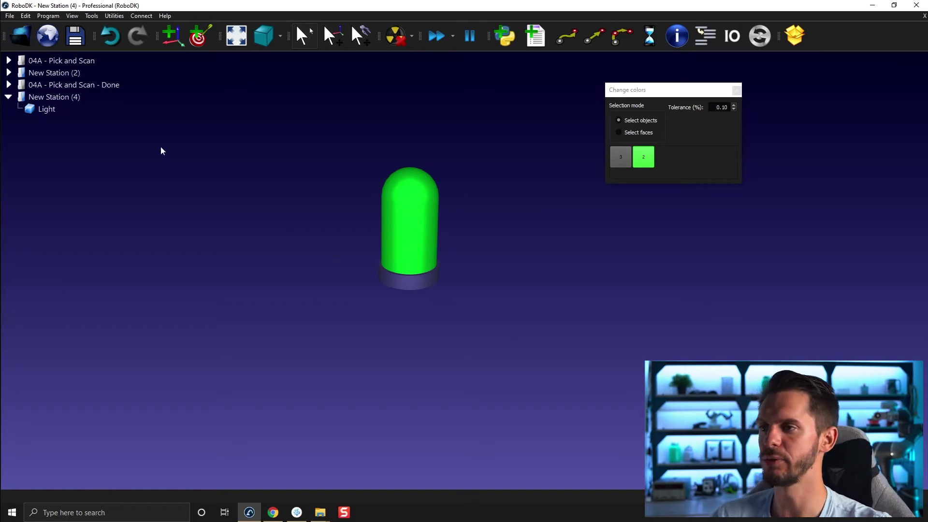
{"action": "left_click", "coordinate": [59, 108]}
{"action": "key", "text": "F2"}
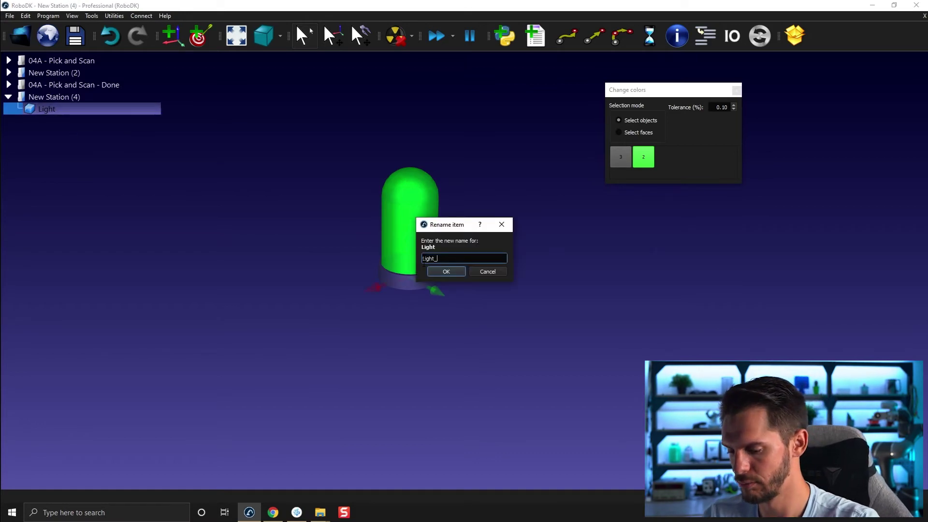
{"action": "type", "text": "_Green"}
{"action": "key", "text": "Return"}
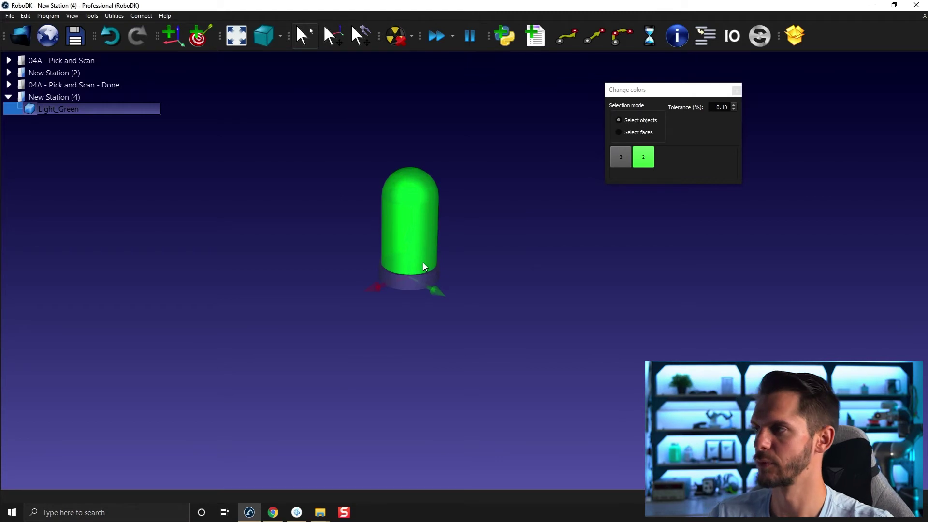
{"action": "left_click", "coordinate": [307, 188]}
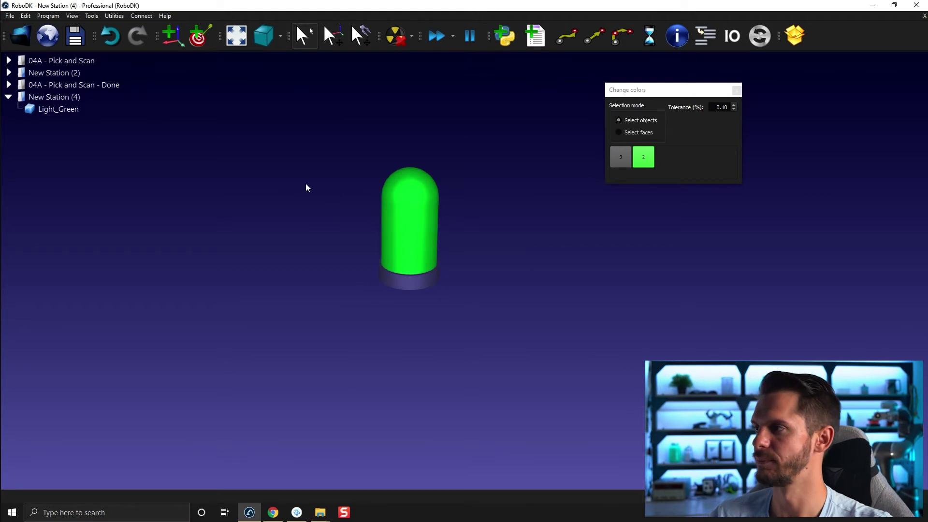
{"action": "left_click", "coordinate": [733, 98]}
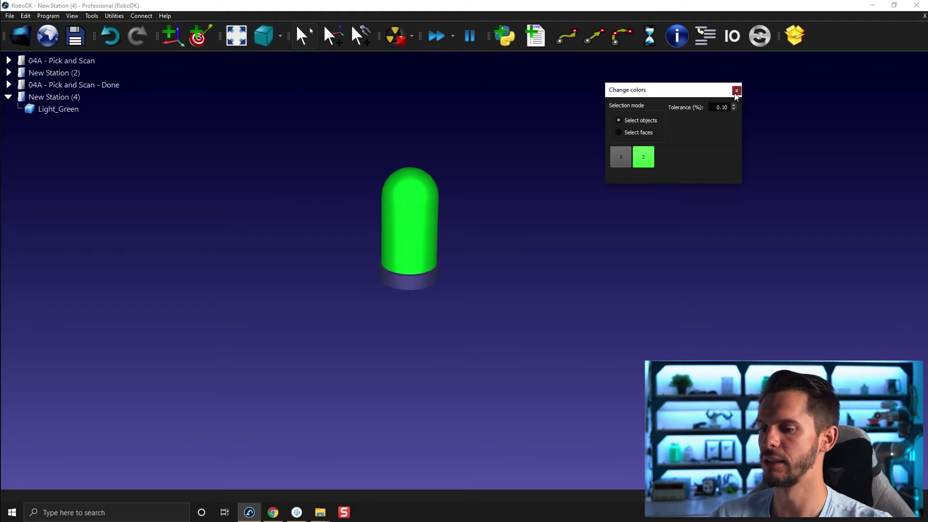
- Close the colour tool and paste two copies of Light_Green into New Station (4)
{"action": "left_click", "coordinate": [736, 92]}
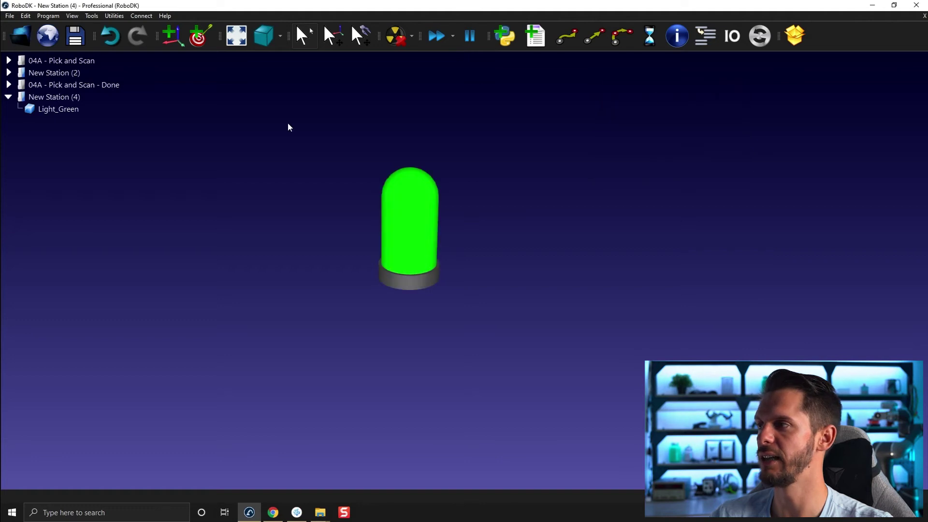
{"action": "left_click", "coordinate": [80, 109]}
{"action": "left_click", "coordinate": [96, 102]}
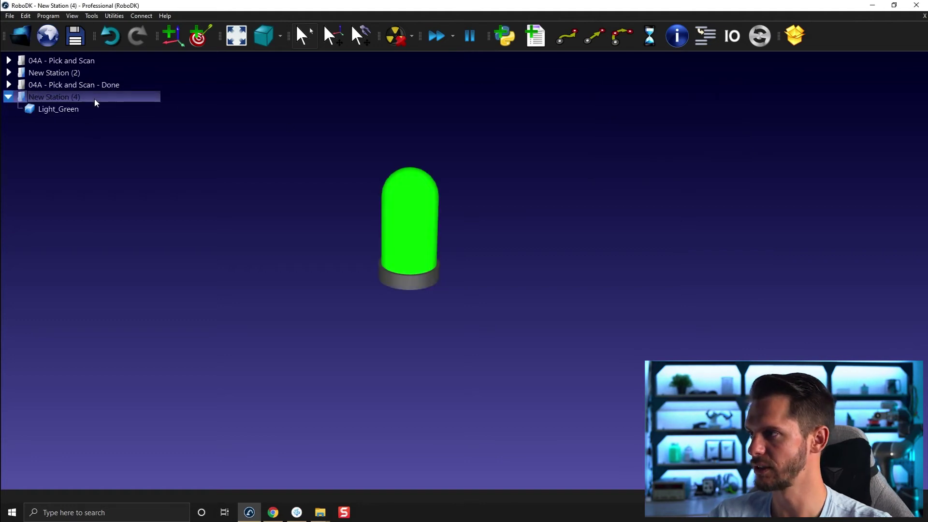
{"action": "key", "text": "ctrl+v"}
{"action": "key", "text": "ctrl+v"}
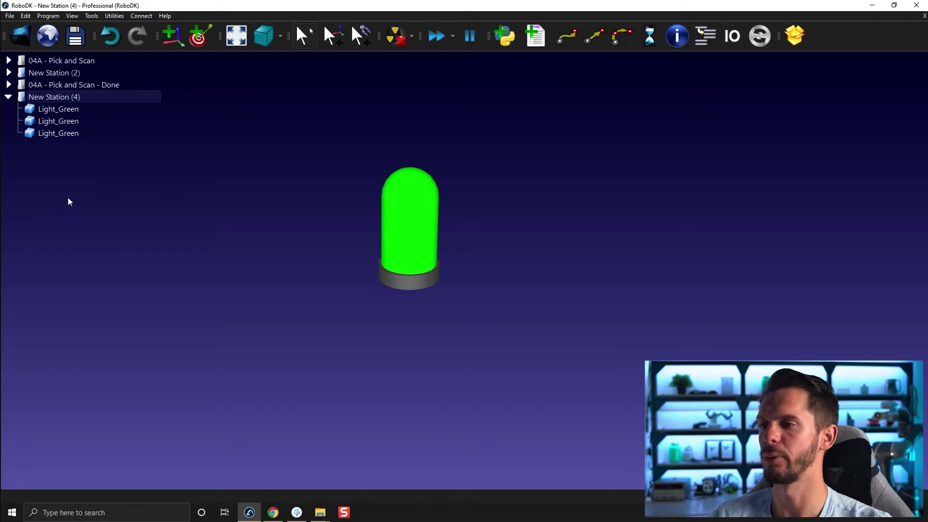
- Rename the two copies to Light_Red and Light_Off
{"action": "left_click", "coordinate": [72, 122]}
{"action": "key", "text": "F2"}
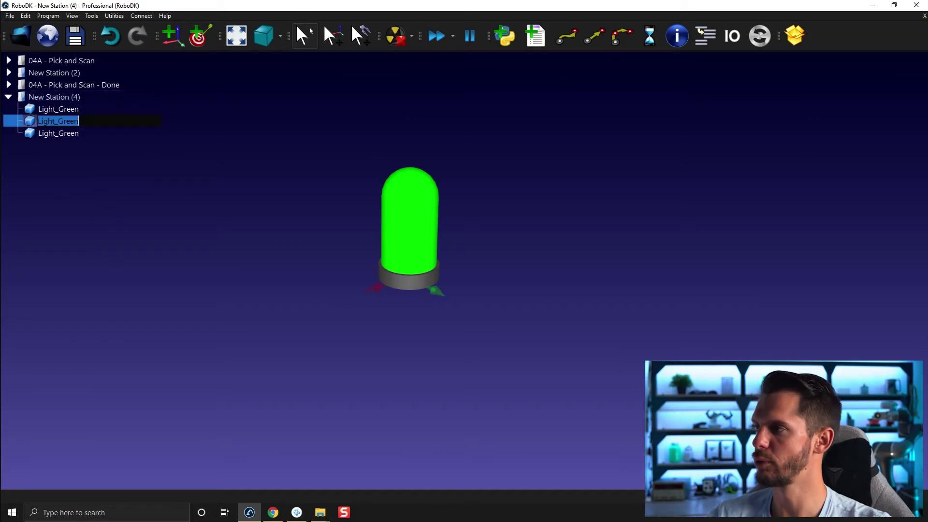
{"action": "key", "text": "End"}
{"action": "key", "text": "shift+Left"}
{"action": "key", "text": "shift+Left"}
{"action": "key", "text": "shift+Left"}
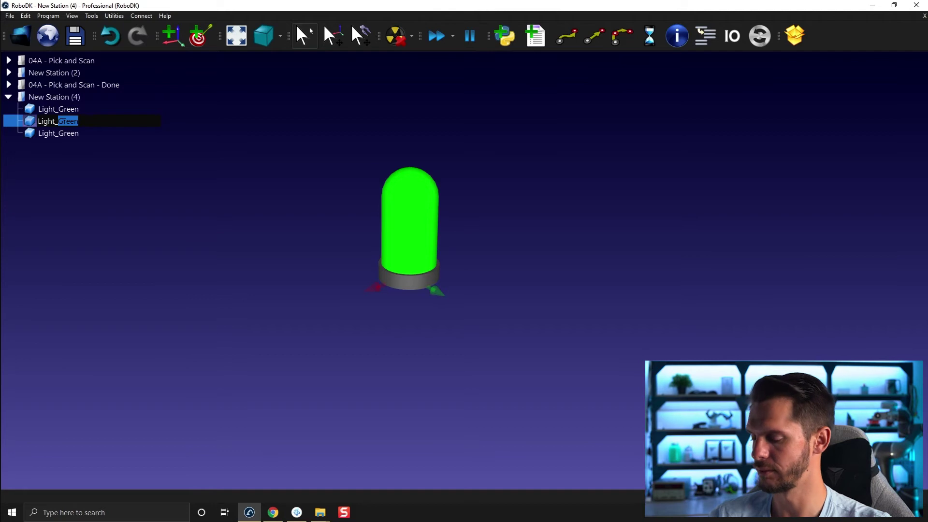
{"action": "type", "text": "Red"}
{"action": "left_click", "coordinate": [67, 137]}
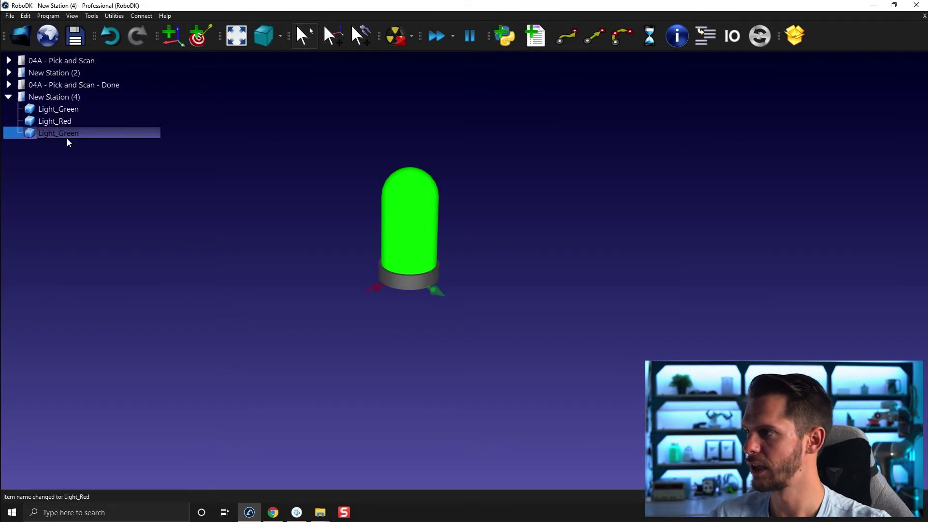
{"action": "key", "text": "F2"}
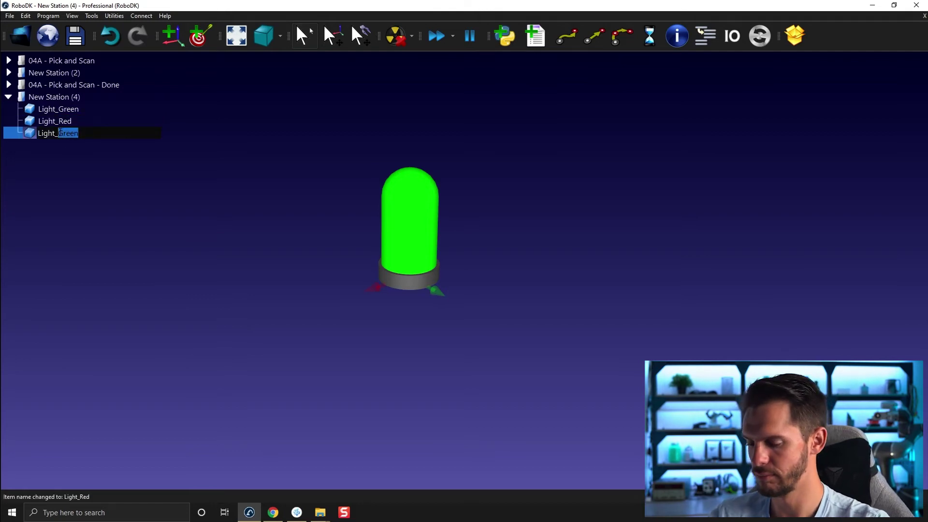
{"action": "type", "text": "Off"}
{"action": "key", "text": "Return"}
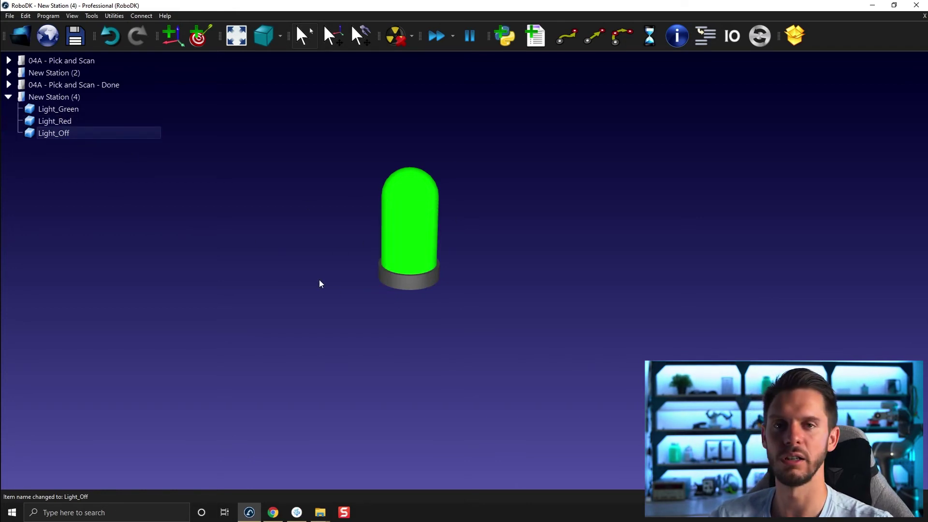
- Hide Light_Green and Light_Off and open Light_Red's details
{"action": "right_click", "coordinate": [110, 111]}
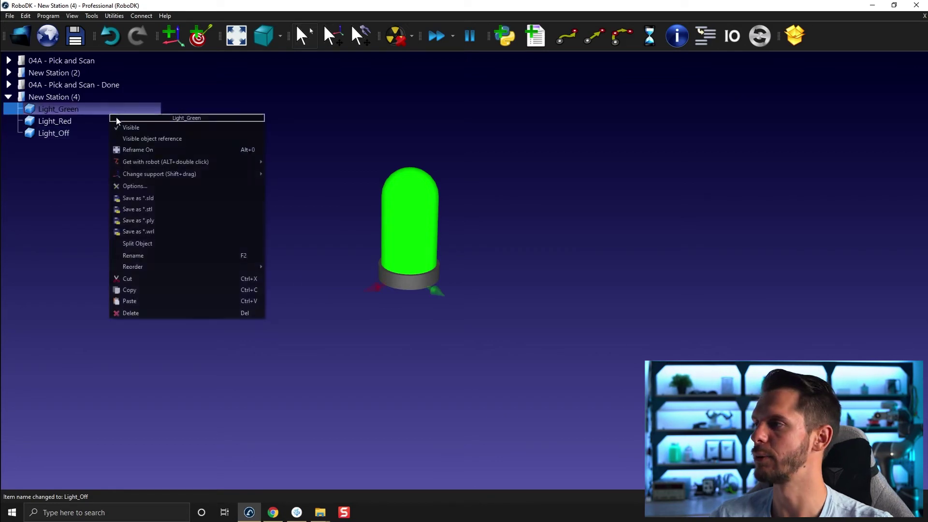
{"action": "key", "text": "Escape"}
{"action": "right_click", "coordinate": [87, 135]}
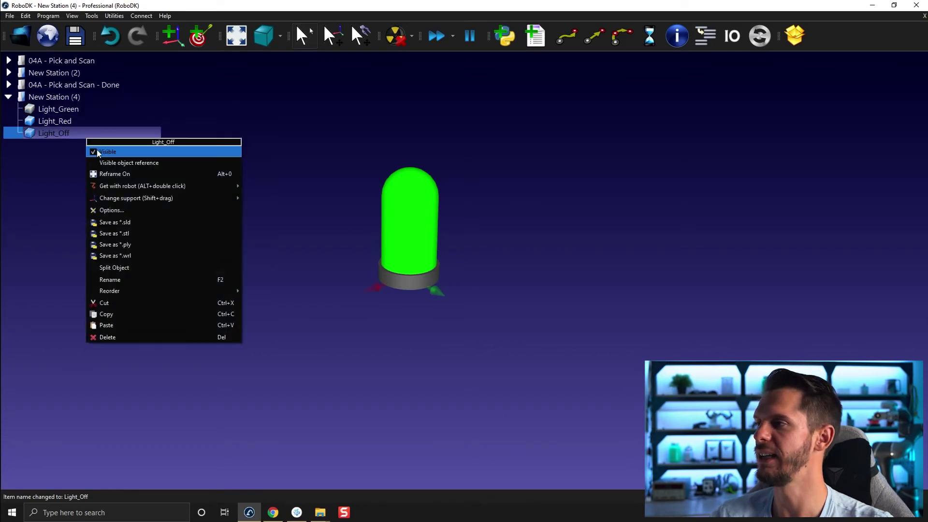
{"action": "key", "text": "Escape"}
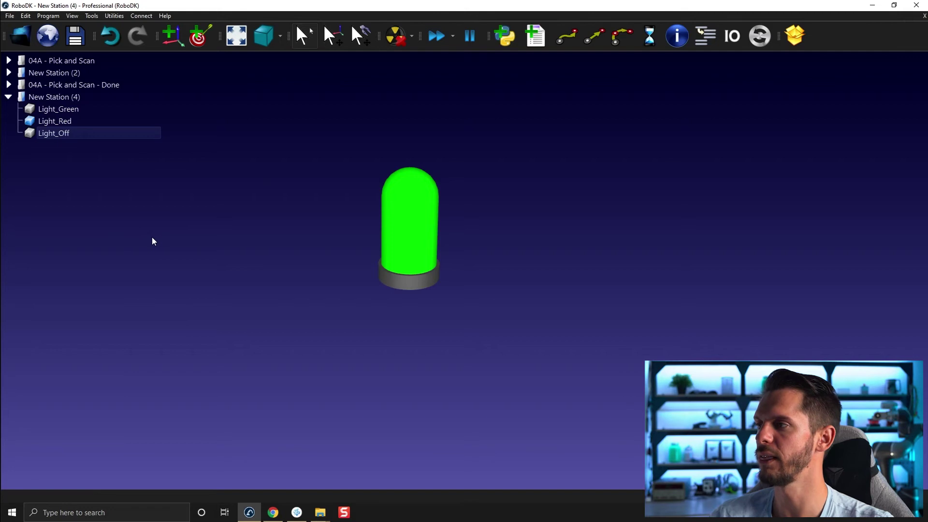
{"action": "double_click", "coordinate": [393, 286]}
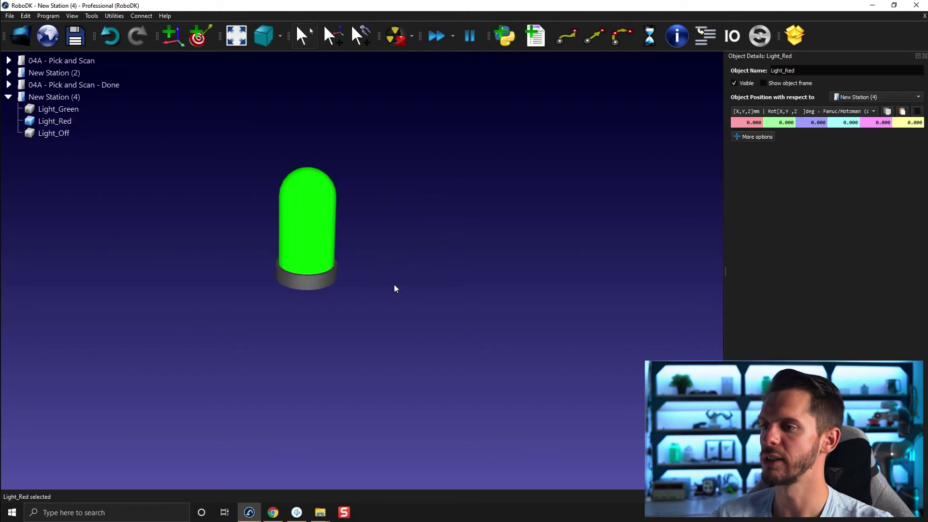
{"action": "right_click_drag", "start_coordinate": [382, 201], "coordinate": [432, 197]}
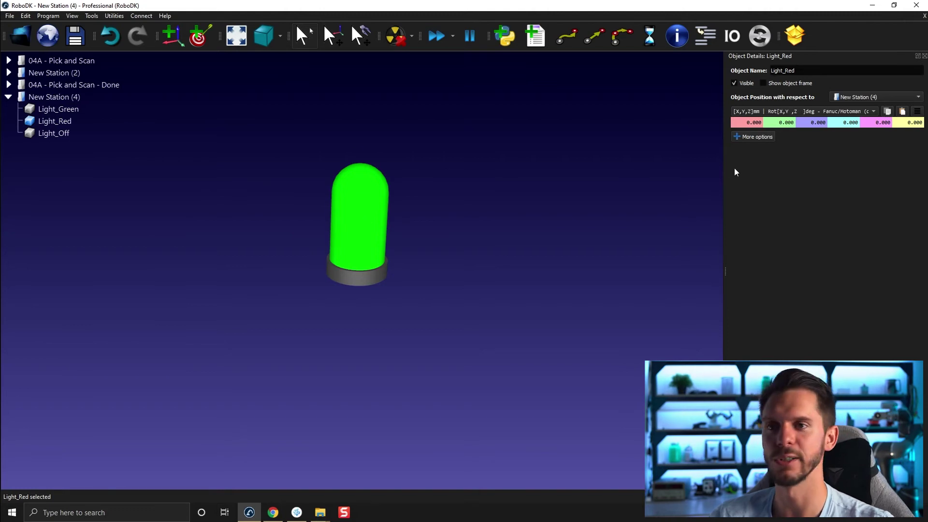
- Recolour Light_Red's green part dark red through Change colors
{"action": "left_click", "coordinate": [756, 137]}
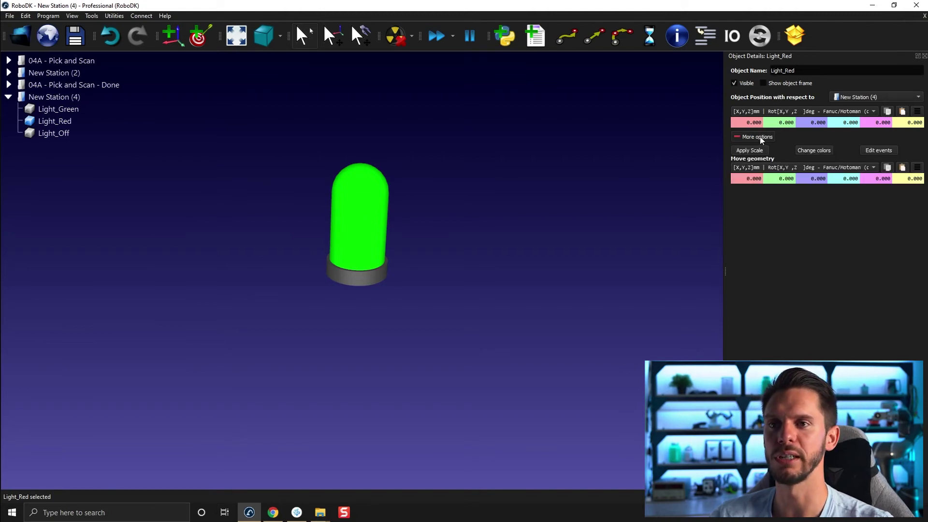
{"action": "left_click", "coordinate": [814, 151]}
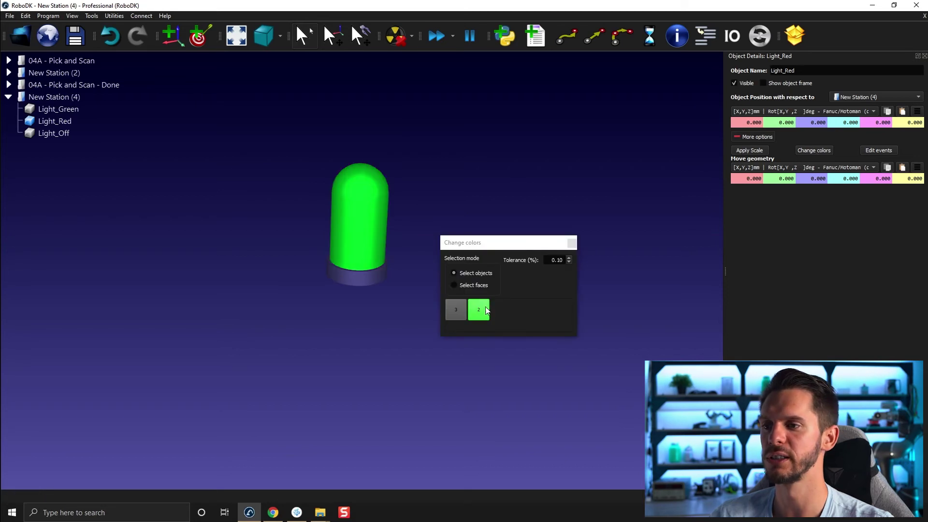
{"action": "left_click_drag", "start_coordinate": [497, 244], "coordinate": [471, 153]}
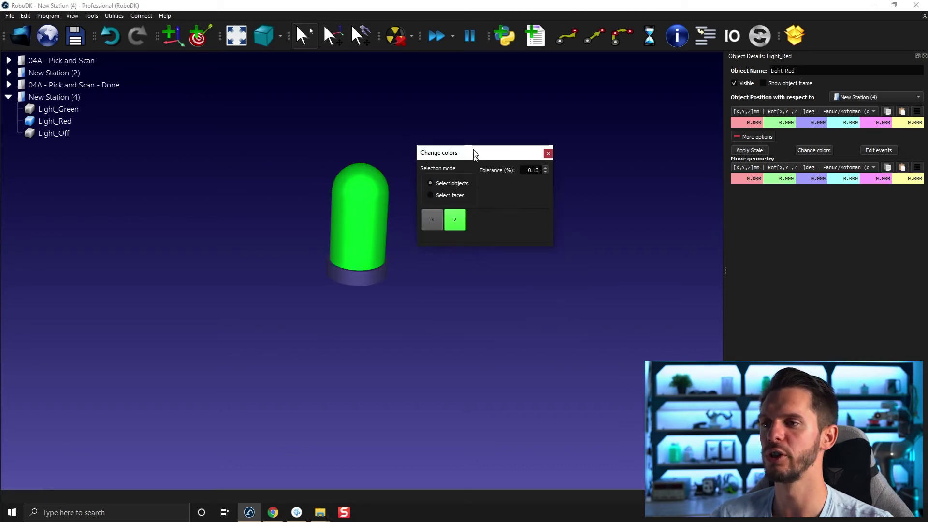
{"action": "left_click", "coordinate": [458, 217]}
{"action": "left_click", "coordinate": [364, 169]}
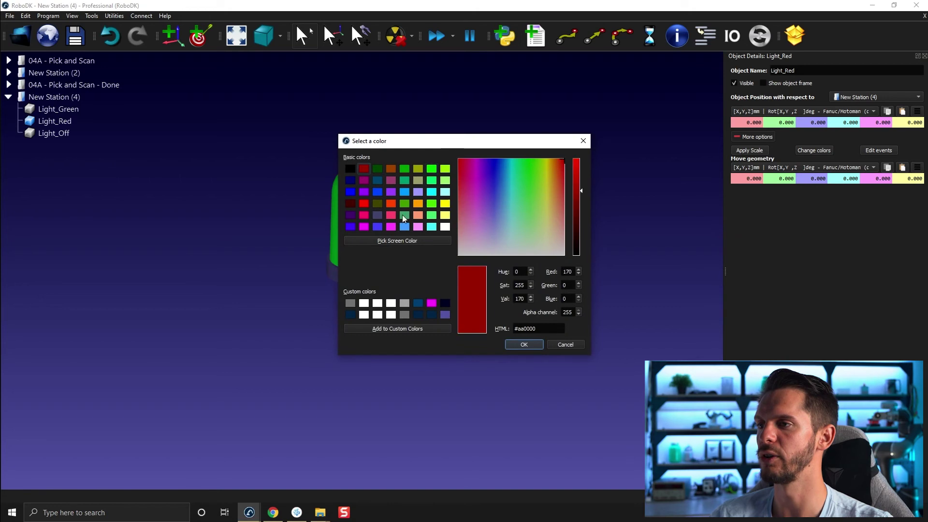
{"action": "left_click", "coordinate": [534, 344]}
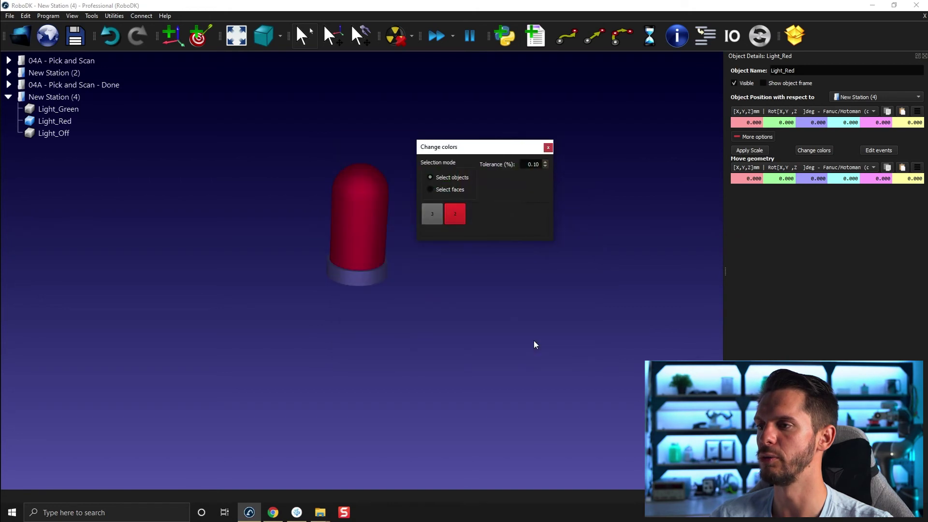
{"action": "left_click", "coordinate": [548, 148]}
{"action": "mouse_move", "coordinate": [491, 203]}
{"action": "left_mouse_down"}
{"action": "mouse_move", "coordinate": [483, 183]}
{"action": "mouse_move", "coordinate": [514, 191]}
{"action": "left_mouse_up"}
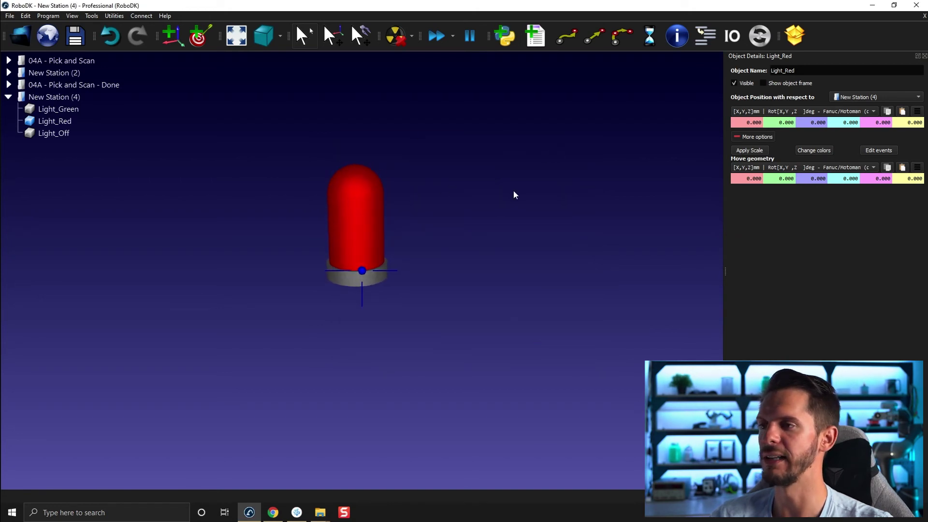
{"action": "right_click", "coordinate": [94, 120]}
- Hide Light_Red, show Light_Off and open its Change colors tool
{"action": "left_click", "coordinate": [109, 132]}
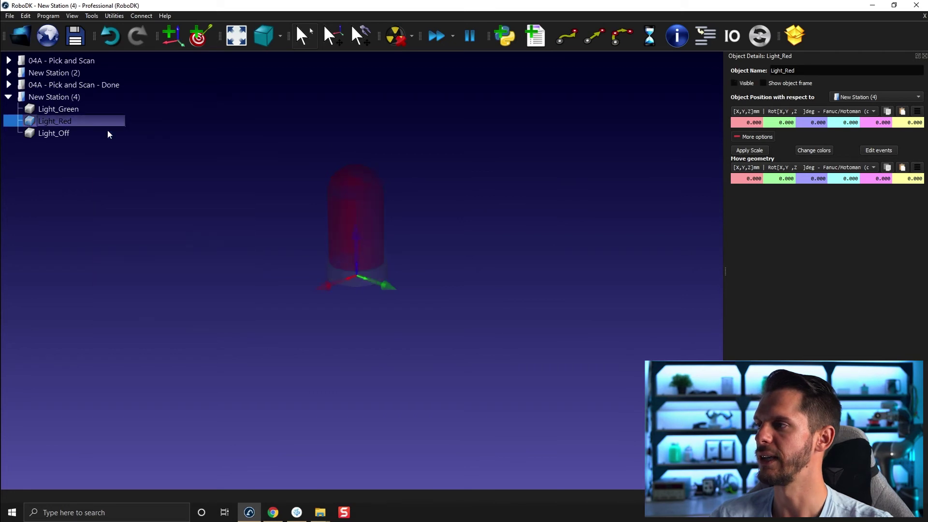
{"action": "left_click", "coordinate": [97, 132]}
{"action": "right_click", "coordinate": [98, 132]}
{"action": "left_click", "coordinate": [111, 145]}
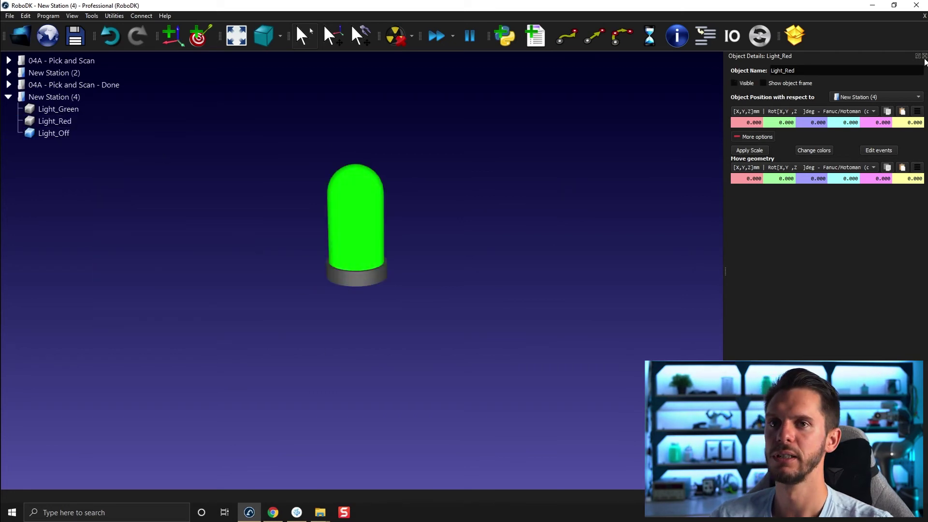
{"action": "left_click", "coordinate": [763, 136]}
{"action": "left_click", "coordinate": [814, 150]}
- Change Light_Off's green part to near-black #141414
{"action": "left_click_drag", "start_coordinate": [498, 241], "coordinate": [506, 143]}
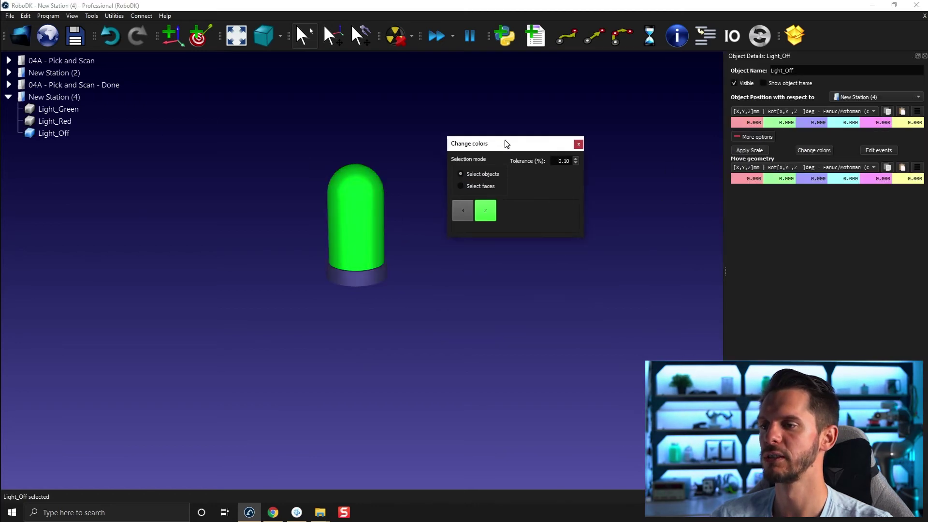
{"action": "left_click", "coordinate": [493, 215]}
{"action": "left_click", "coordinate": [580, 239]}
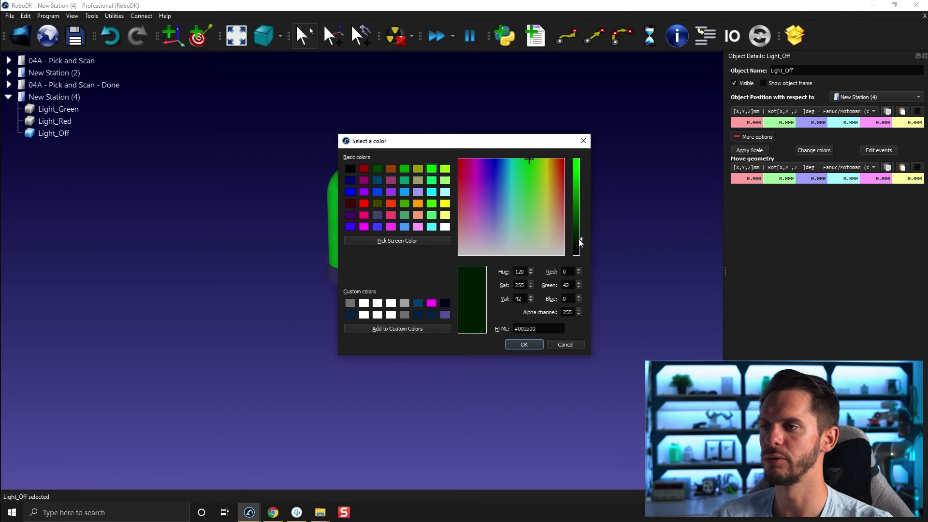
{"action": "left_click", "coordinate": [445, 227]}
{"action": "left_click_drag", "start_coordinate": [579, 238], "coordinate": [578, 249]}
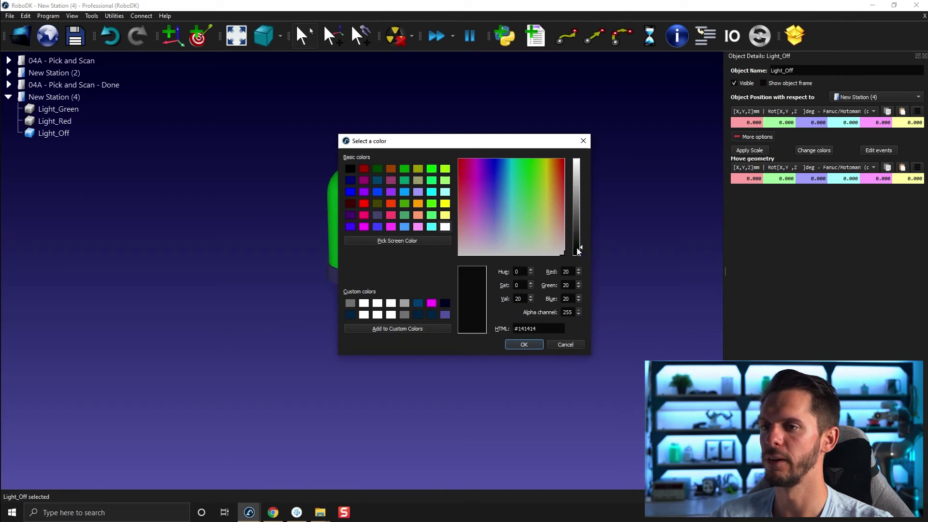
{"action": "left_click", "coordinate": [524, 344]}
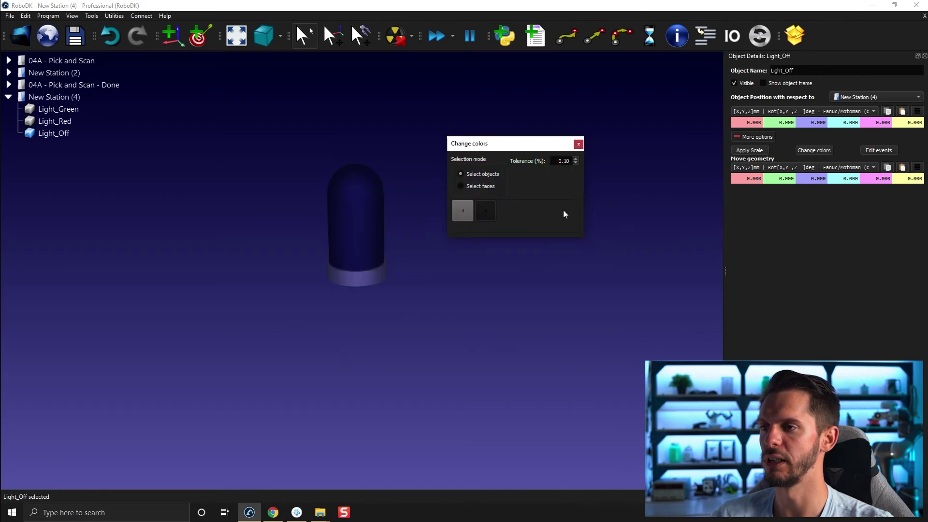
{"action": "left_click", "coordinate": [578, 146]}
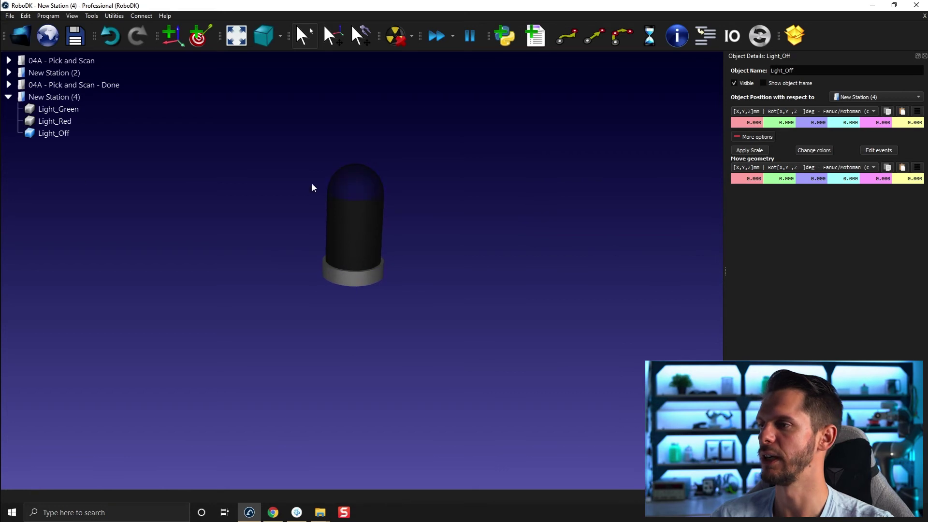
- Hide Light_Off from the scene again
{"action": "left_click", "coordinate": [62, 132]}
{"action": "right_click", "coordinate": [60, 135]}
{"action": "left_click", "coordinate": [73, 145]}
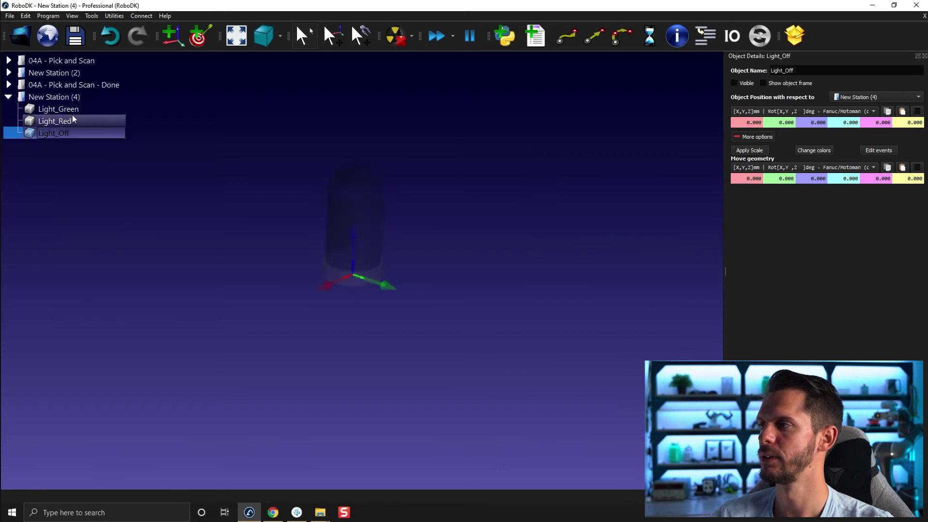
{"action": "right_click", "coordinate": [72, 114]}
- Toggle the lights' visibility to compare colours, leaving only Light_Off shown
{"action": "left_click", "coordinate": [81, 125]}
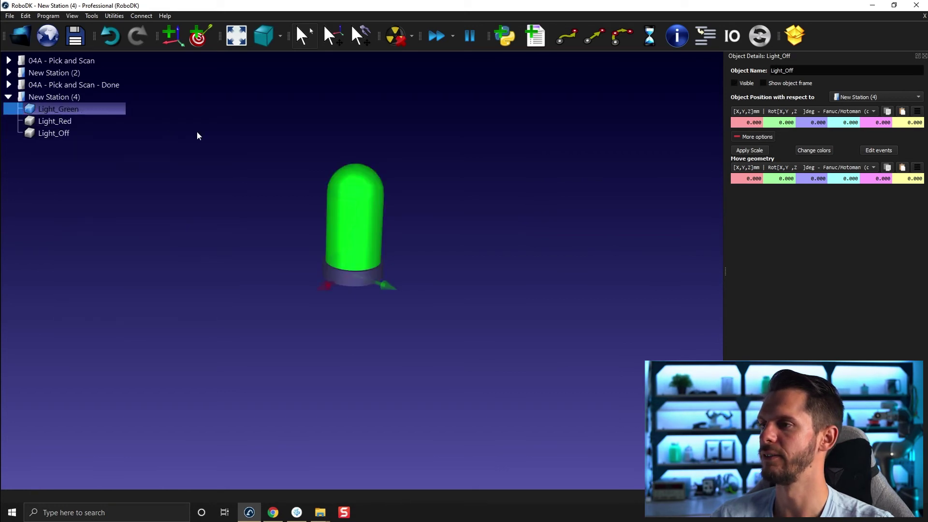
{"action": "right_click", "coordinate": [92, 122]}
{"action": "left_click", "coordinate": [100, 130]}
{"action": "right_click", "coordinate": [92, 114]}
{"action": "left_click", "coordinate": [189, 123]}
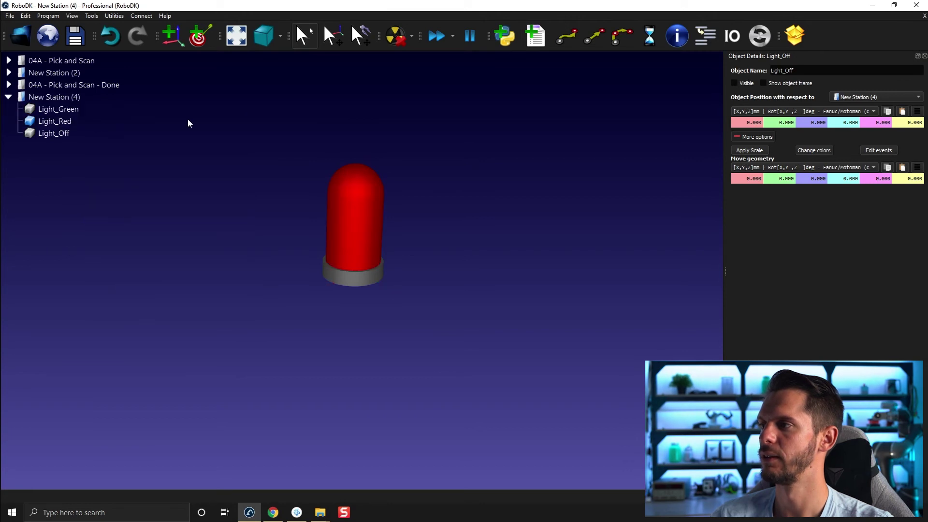
{"action": "right_click", "coordinate": [92, 134]}
{"action": "left_click", "coordinate": [91, 145]}
{"action": "right_click", "coordinate": [83, 122]}
{"action": "left_click", "coordinate": [156, 136]}
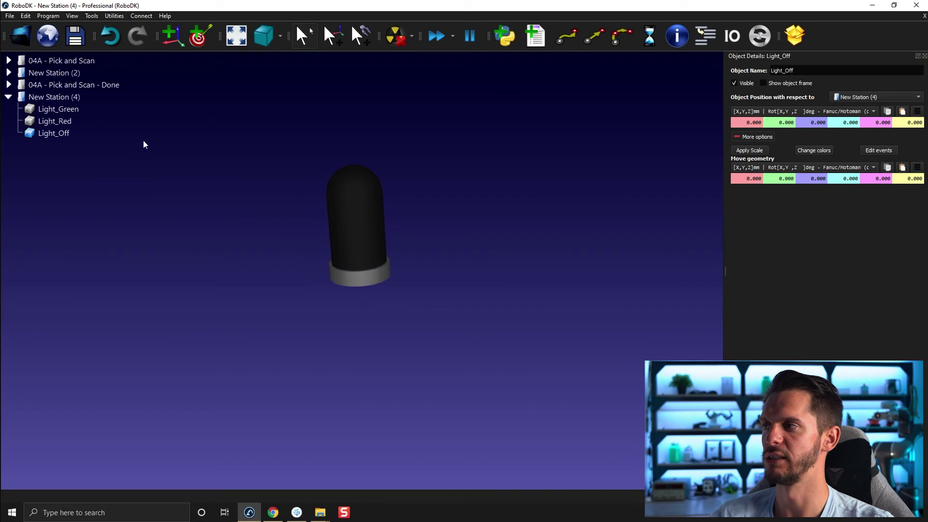
- Show Light_Green and Light_Red again so all three lights are visible
{"action": "left_click", "coordinate": [108, 111]}
{"action": "right_click", "coordinate": [108, 112]}
{"action": "left_click", "coordinate": [123, 126]}
{"action": "right_click", "coordinate": [93, 123]}
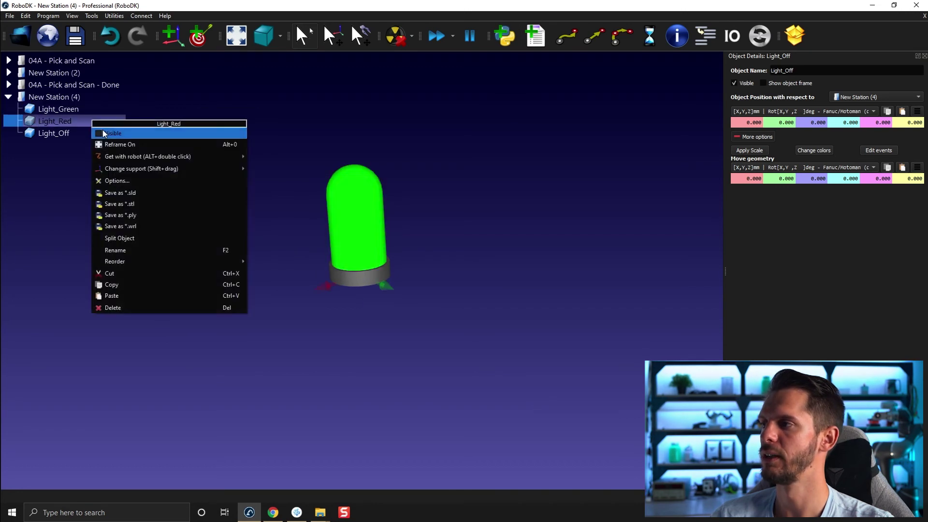
{"action": "left_click", "coordinate": [111, 136]}
- Set Light_Green's X position to 120 in its Object Details
{"action": "double_click", "coordinate": [58, 110]}
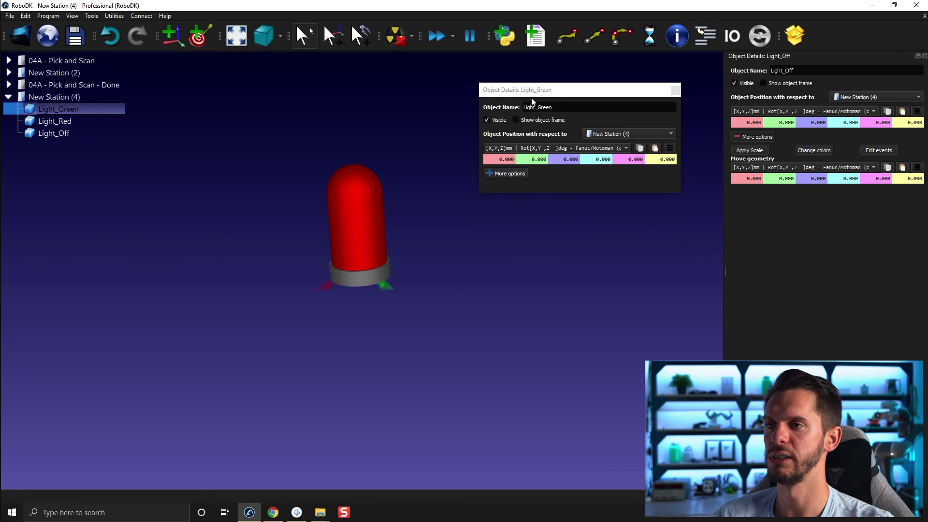
{"action": "double_click", "coordinate": [498, 158]}
{"action": "type", "text": "30"}
{"action": "key", "text": "Return"}
{"action": "type", "text": "120"}
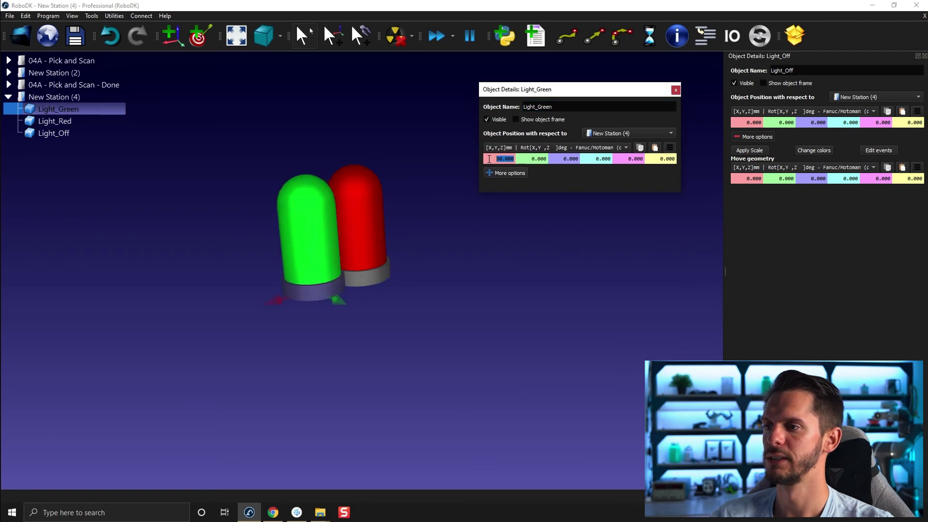
{"action": "key", "text": "Return"}
- Set Light_Off's X position to -140, then check all three lights in view
{"action": "left_click", "coordinate": [55, 133]}
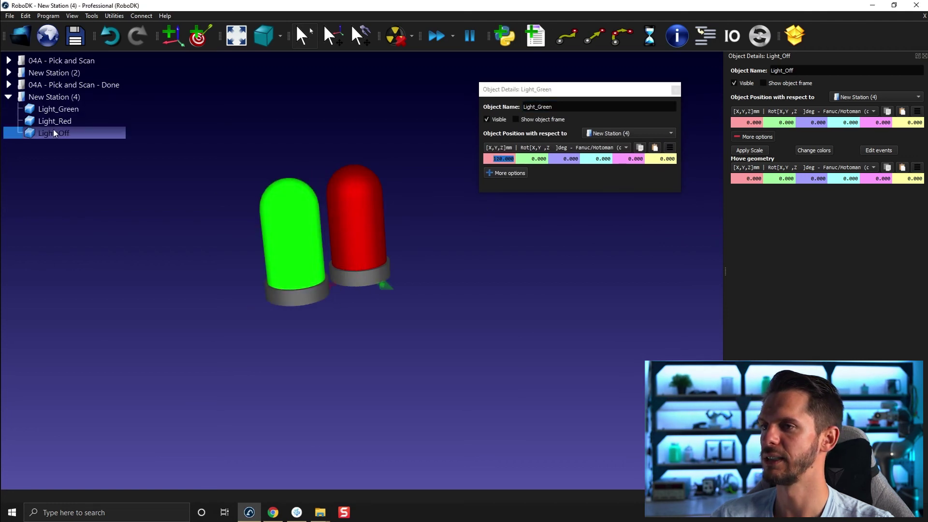
{"action": "double_click", "coordinate": [750, 122]}
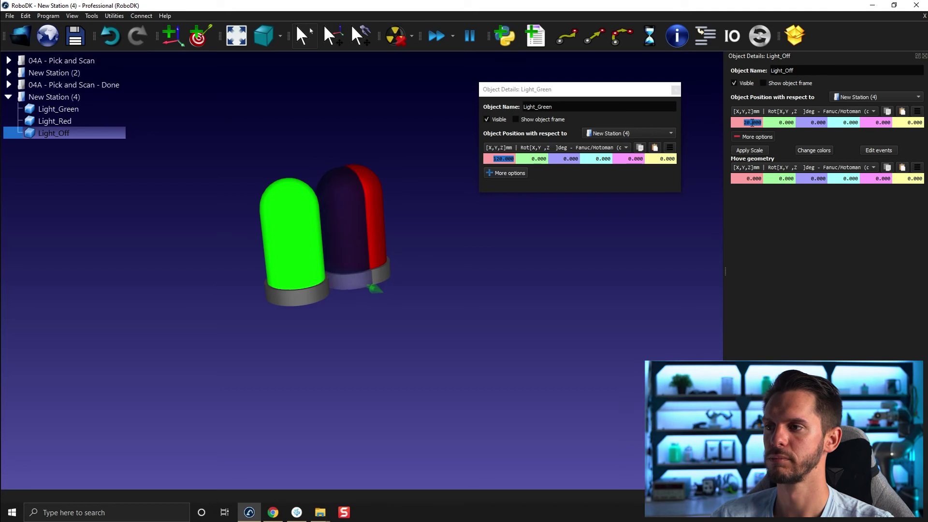
{"action": "type", "text": "-120"}
{"action": "key", "text": "Return"}
{"action": "type", "text": "-140"}
{"action": "key", "text": "Return"}
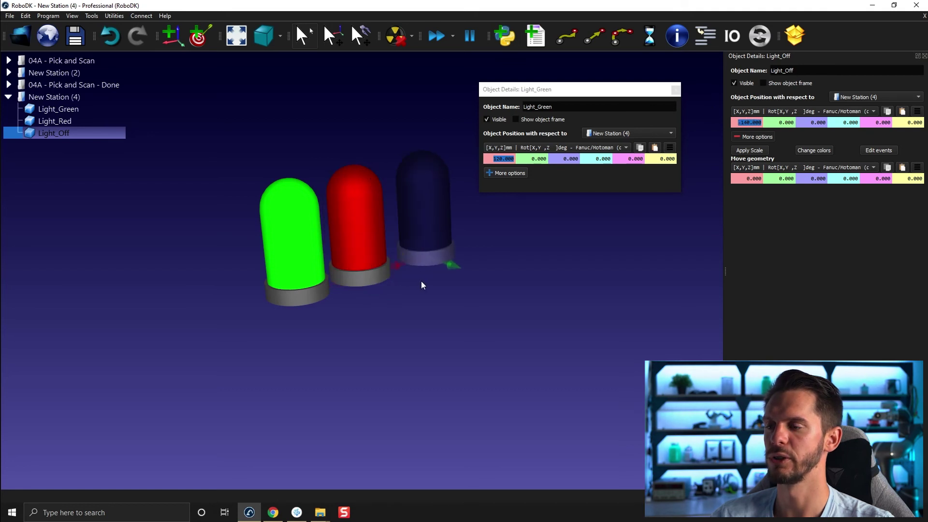
{"action": "left_click_drag", "start_coordinate": [425, 282], "coordinate": [376, 269]}
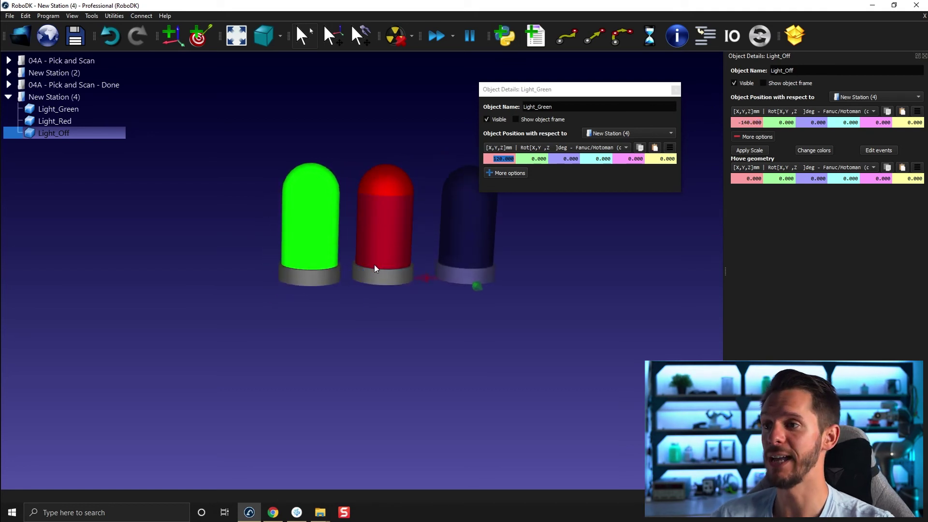